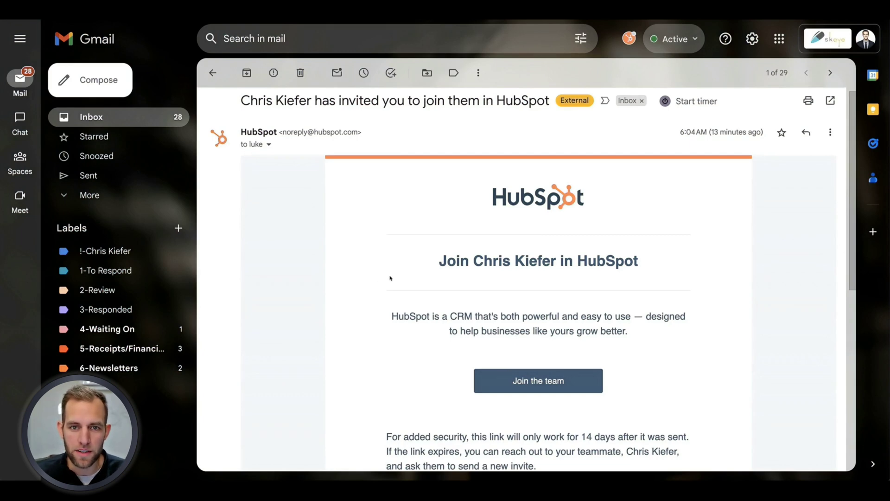
Step: Scroll down the HubSpot invitation email in Gmail to reach the join link
scroll(610, 318, down, 1)
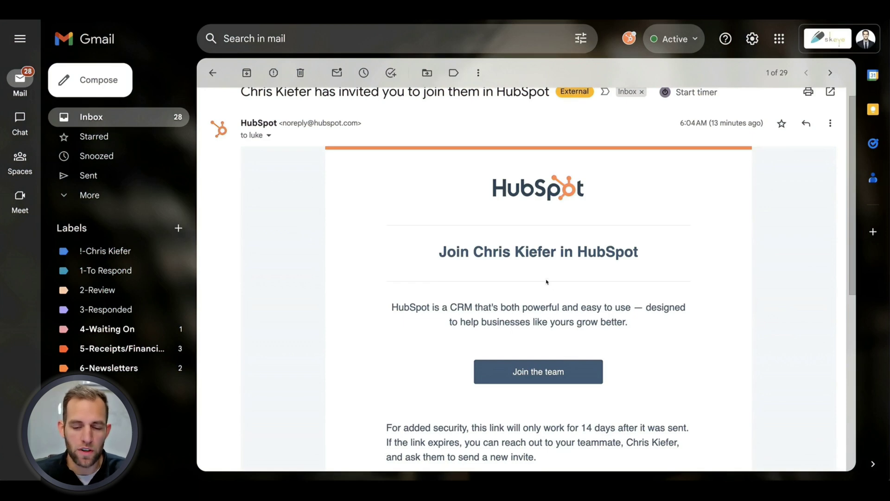
scroll(547, 281, down, 1)
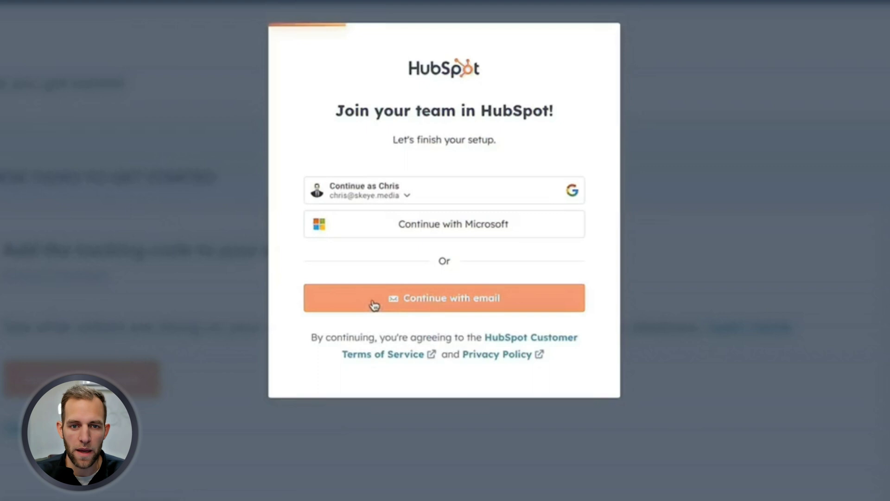
Step: Sign up with email and enter the user's first and last name
click(401, 302)
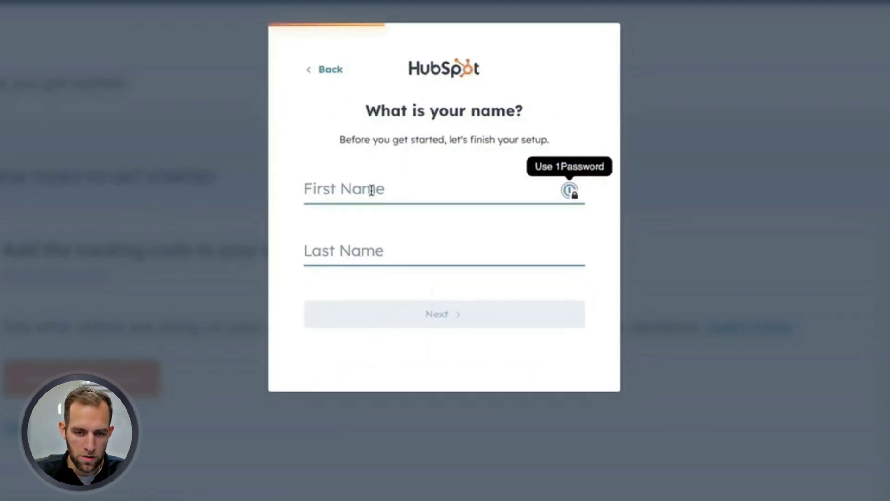
text(Luke)
key(Tab)
text(Skywalker)
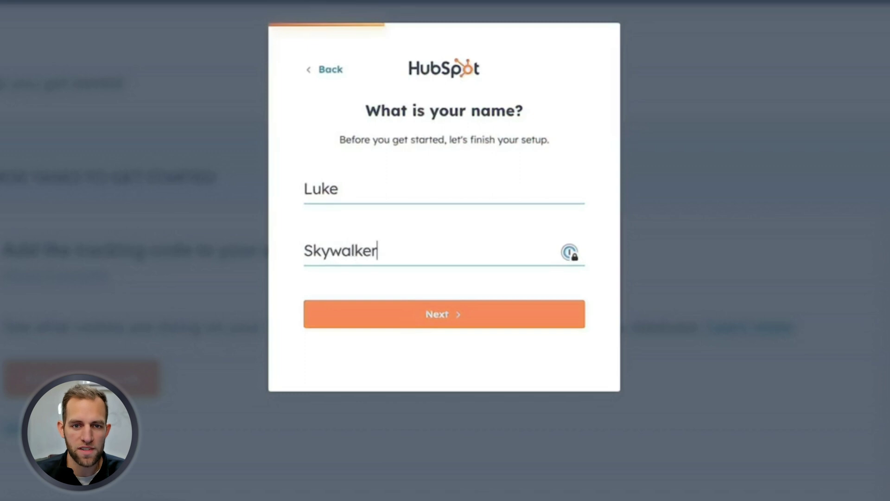
click(438, 320)
Step: Choose Sales Representative as the job role and paste in a password
click(323, 167)
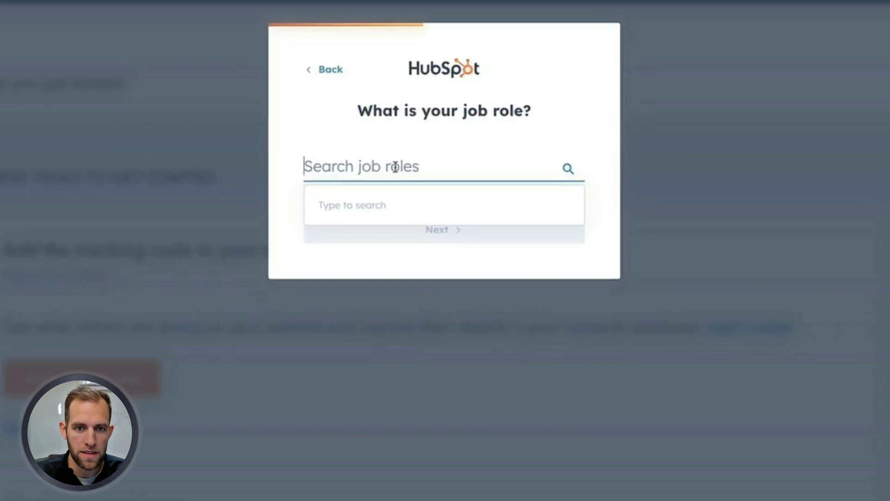
text(Sales Re)
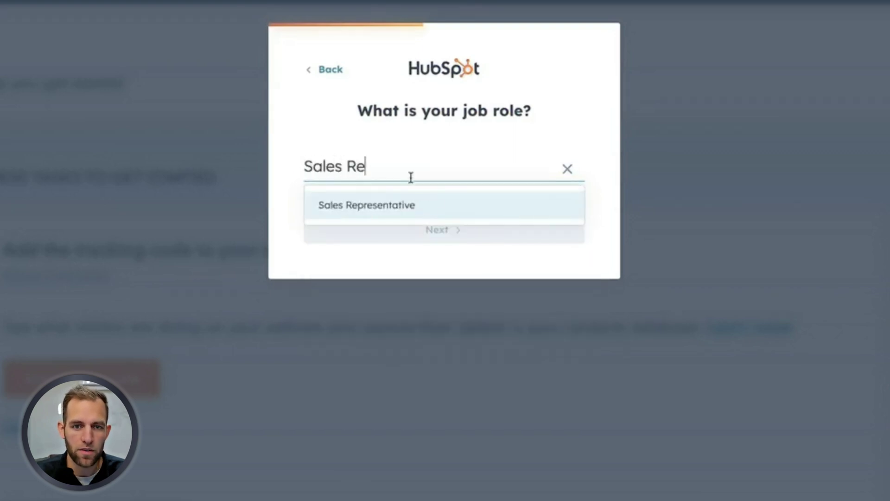
click(420, 204)
click(408, 227)
key(super+v)
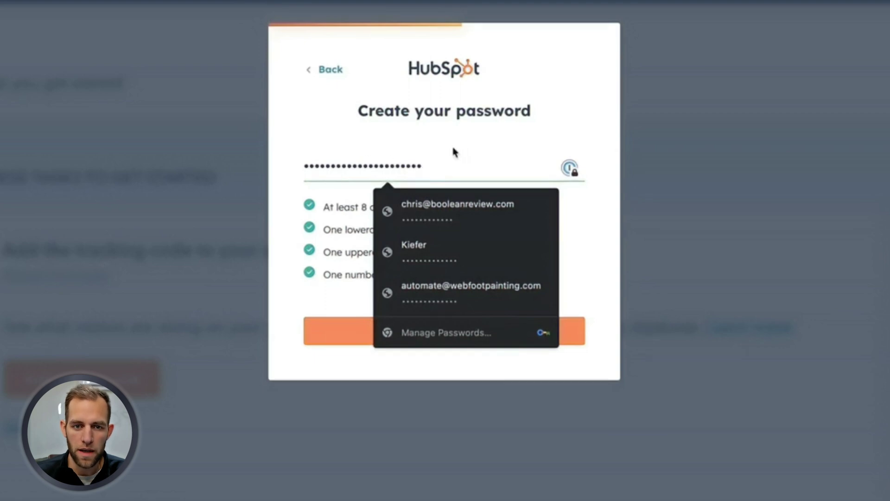
Step: Unlock 1Password for the password field with the master password
click(571, 169)
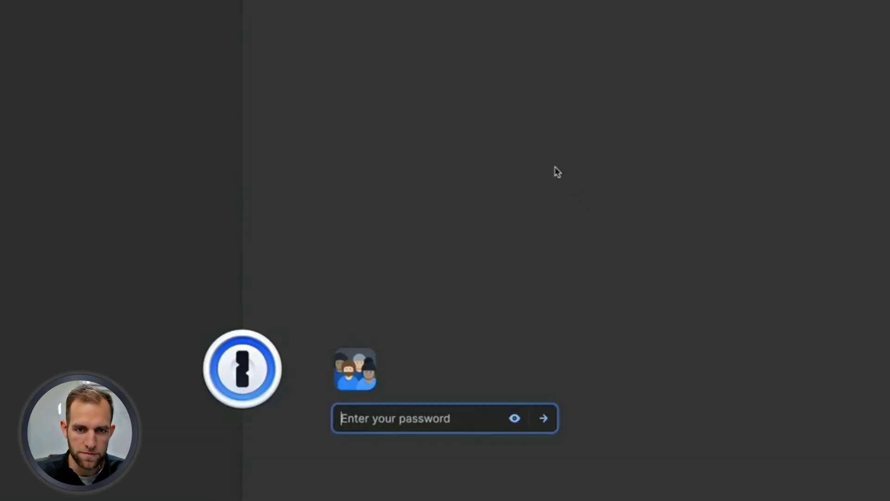
text(••••)
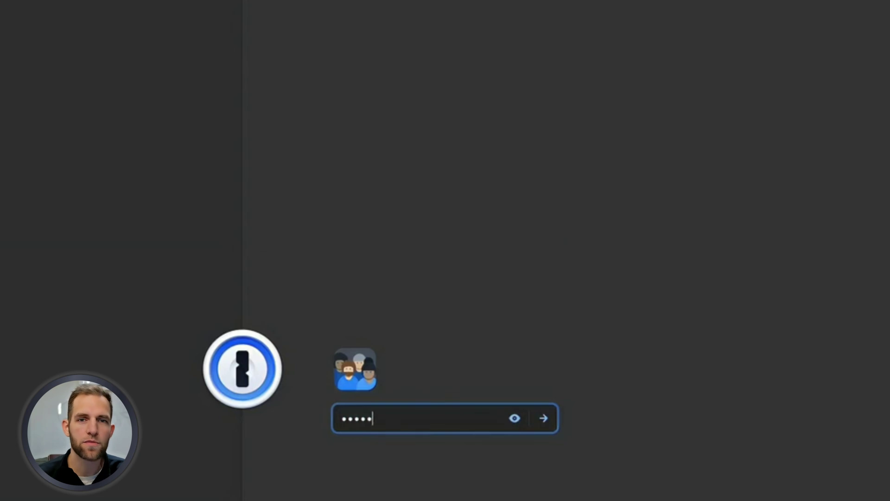
text(•)
key(Return)
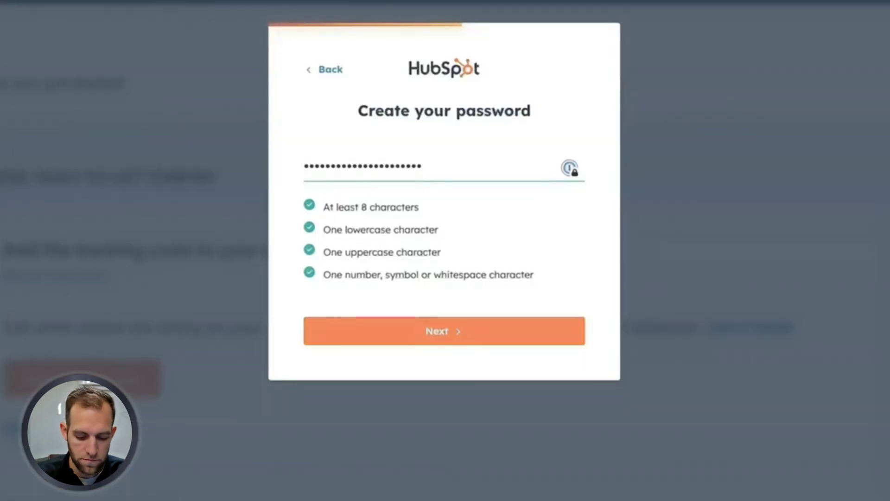
Step: Save the login with a 'Demo' title and the account e-mail in the Podcast & Video vault
click(403, 158)
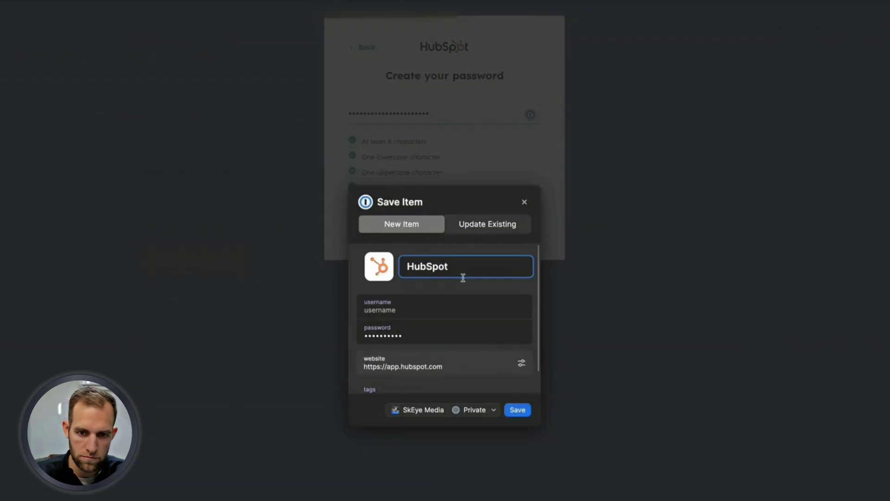
text(Luke Skey)
key(BackSpace)
key(BackSpace)
text(ywalker Demo Hu)
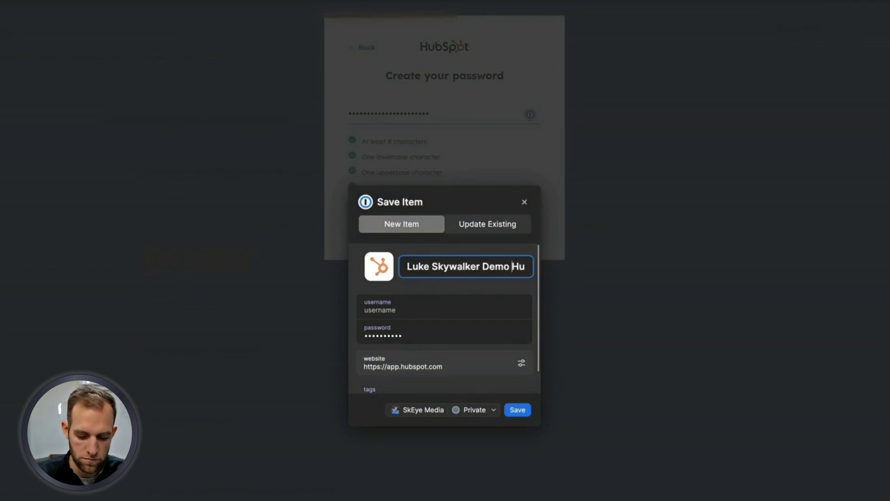
key(Tab)
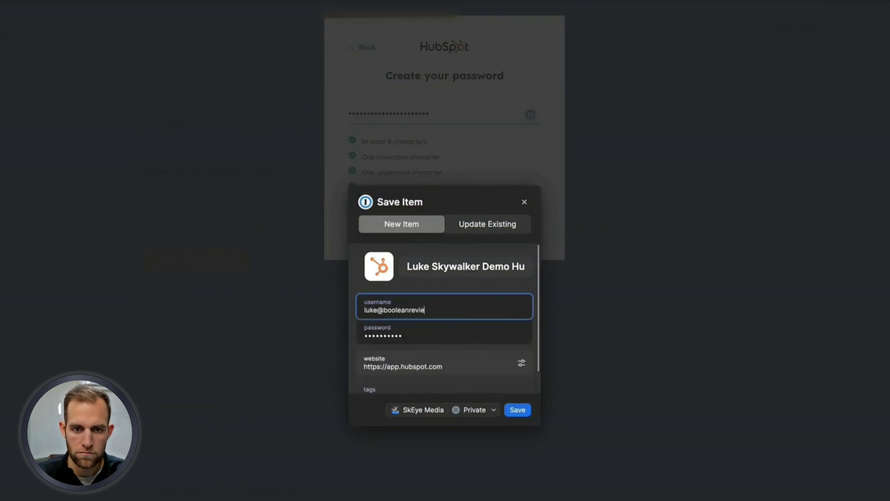
key(Tab)
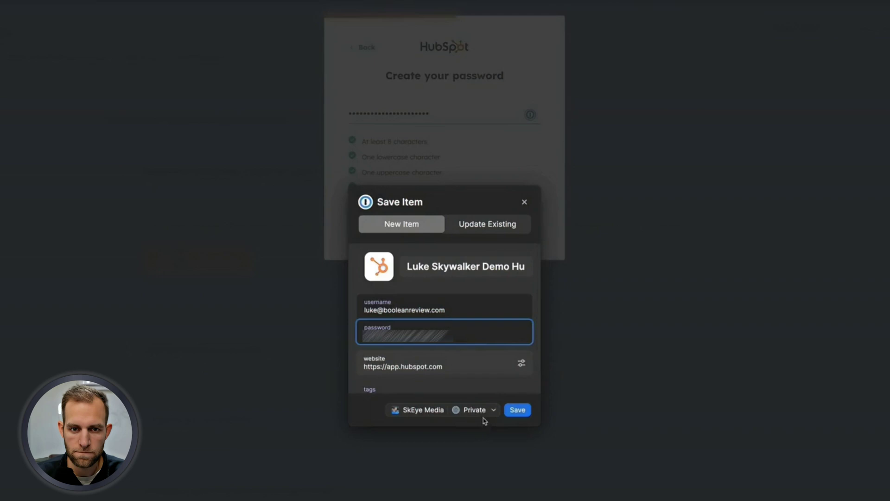
click(478, 410)
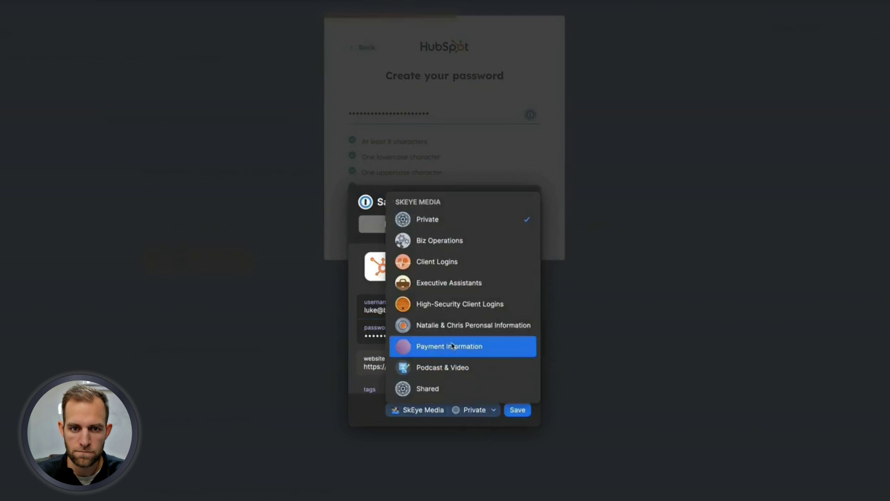
click(457, 366)
Step: Save the 1Password item, submit the new password and begin two-factor setup
click(518, 409)
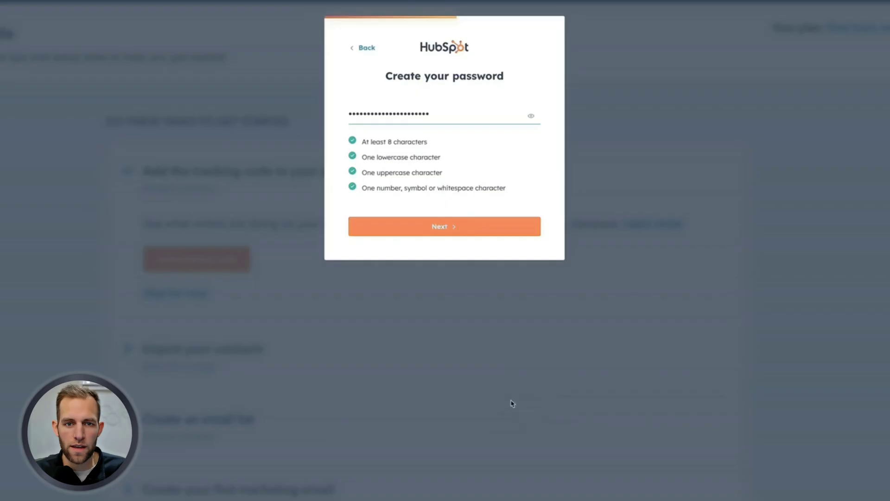
click(448, 227)
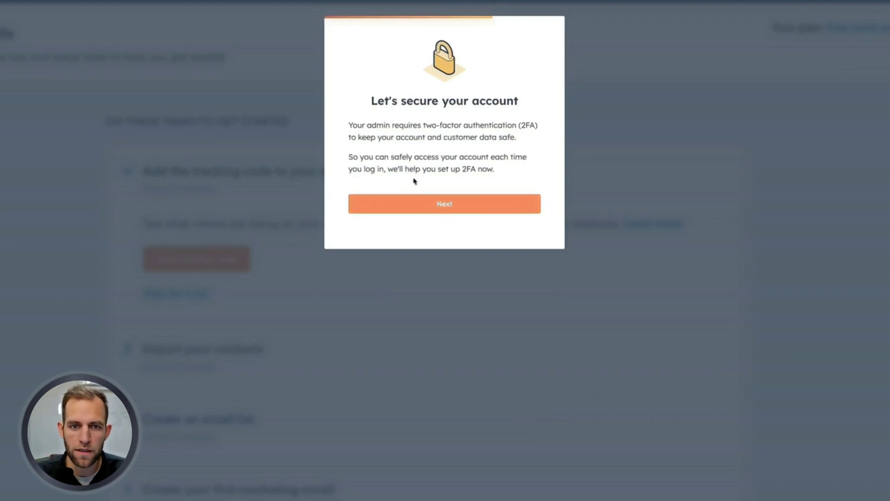
click(430, 207)
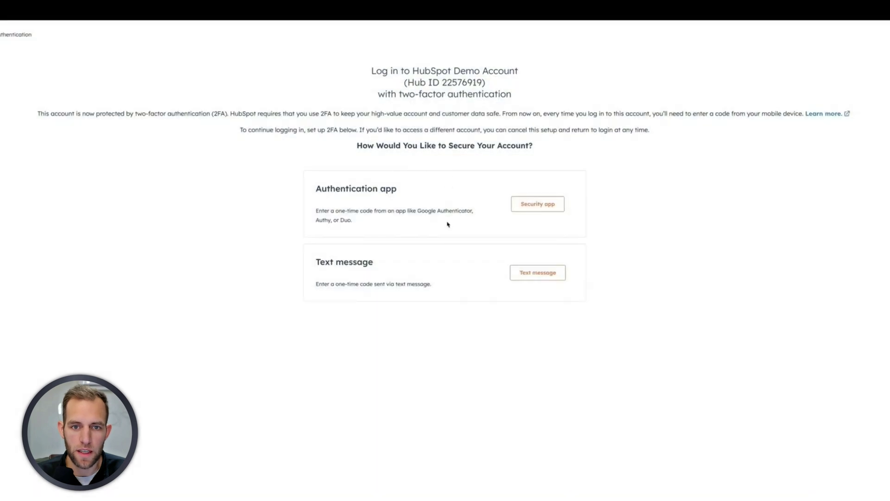
Step: Choose text-message two-factor, submit the phone number and enter the texted 6-digit code
click(538, 274)
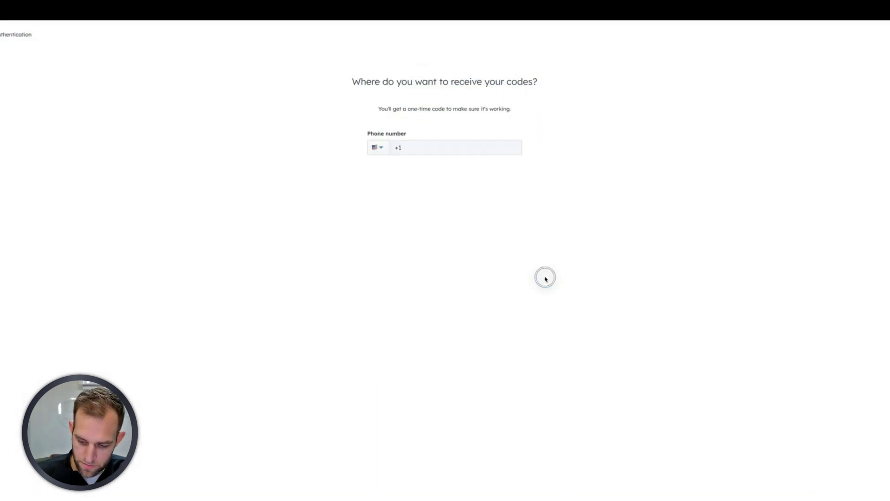
click(421, 151)
key(Return)
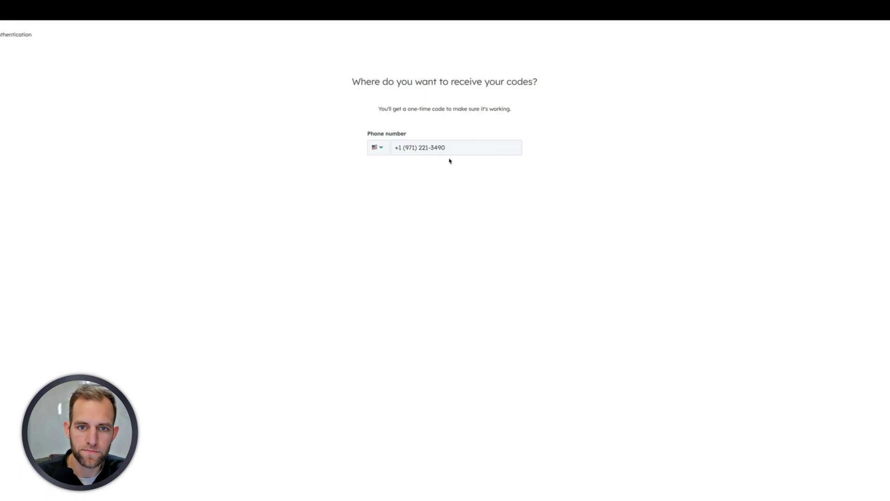
click(394, 165)
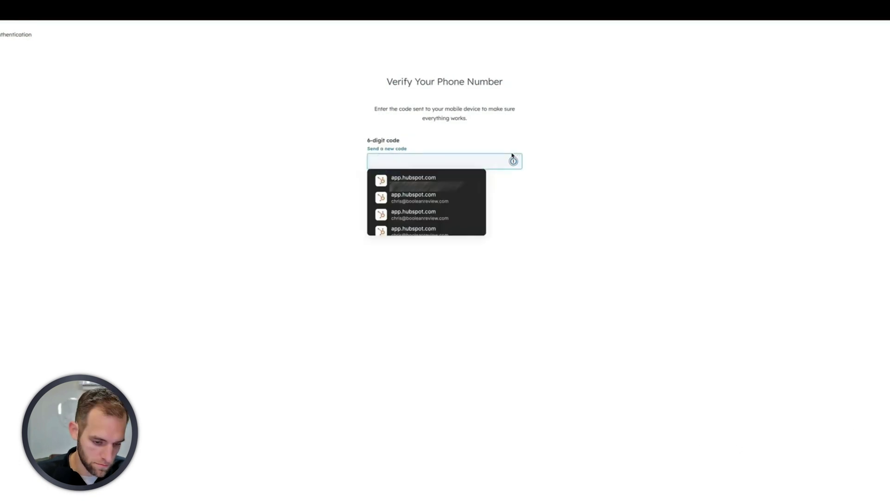
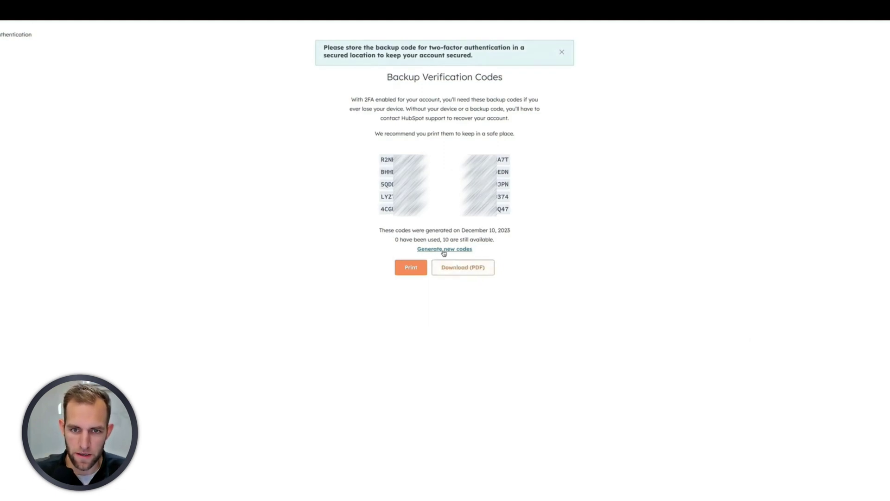
Step: Download the backup verification codes as a PDF
click(466, 272)
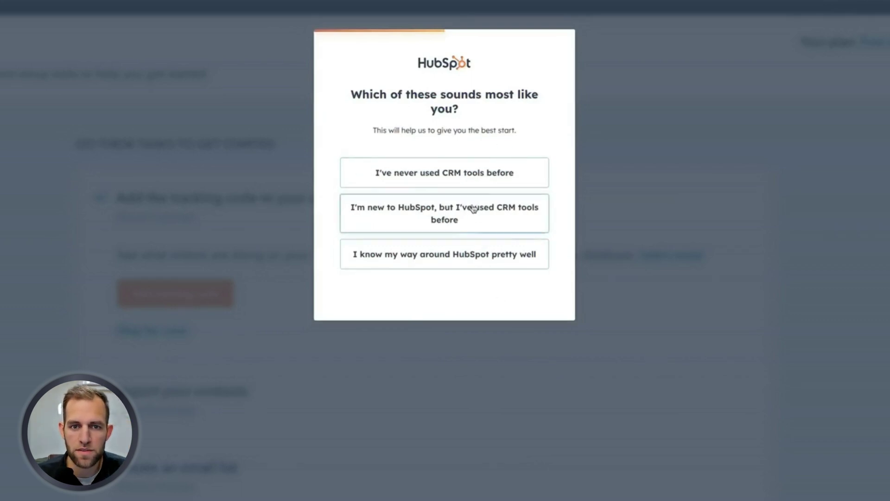
Step: Answer 'I've never used CRM tools before' and pick Sales as the focus
click(457, 179)
click(383, 179)
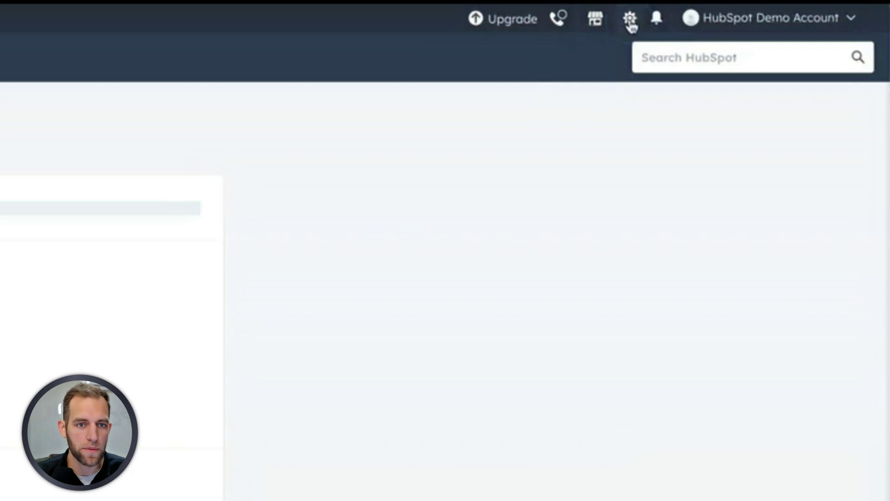
Step: Open the General profile settings and save the first Google image result to the Desktop
click(792, 25)
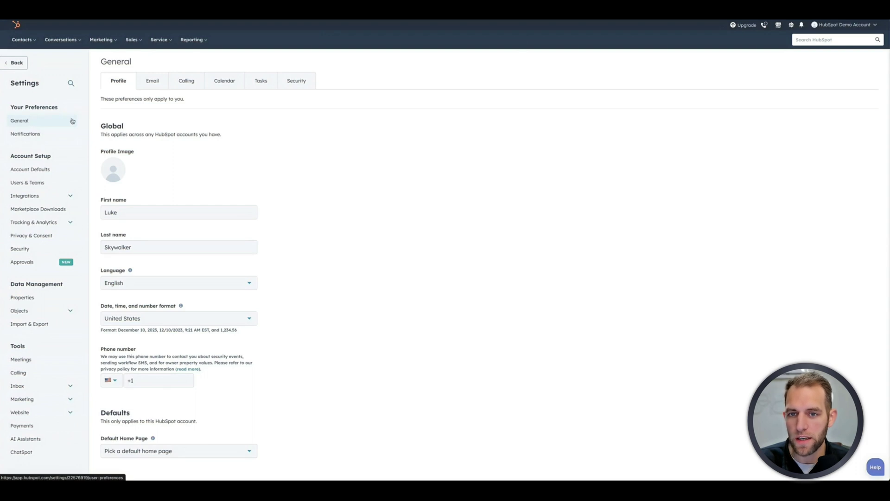
scroll(282, 234, down, 1)
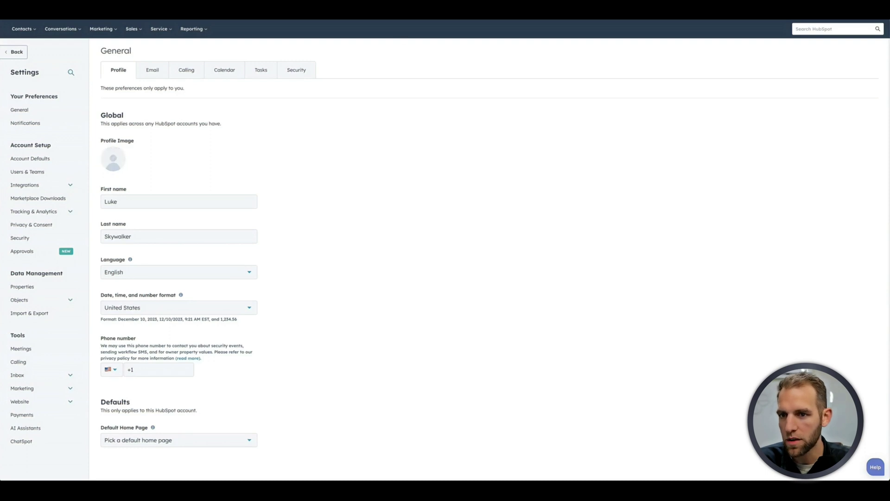
key(Return)
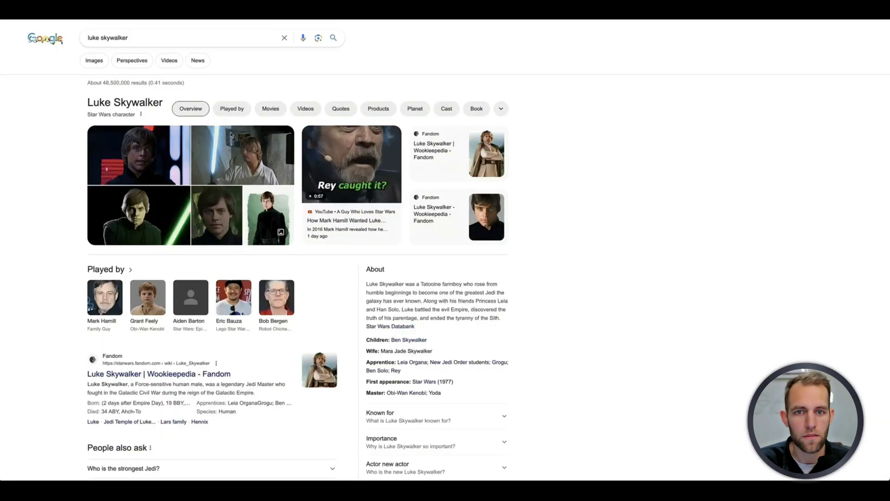
click(147, 178)
right_click(594, 164)
click(635, 242)
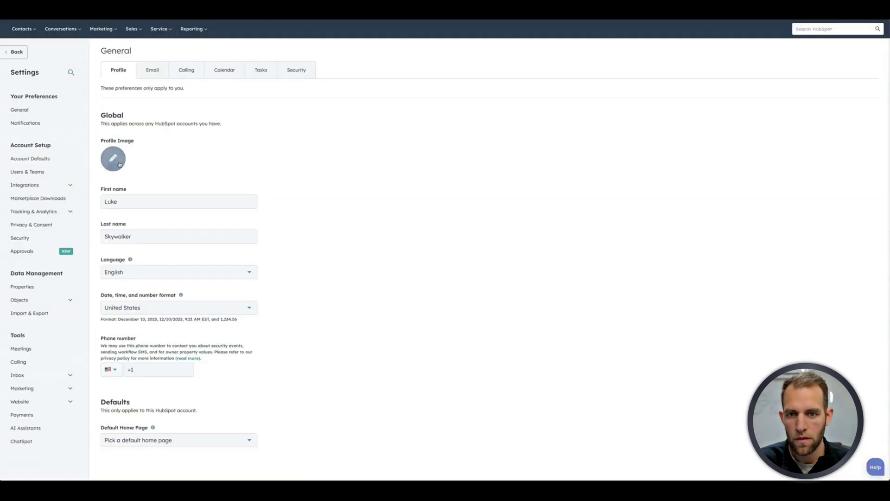
Step: Save the photo file and upload it as the HubSpot profile image
click(107, 155)
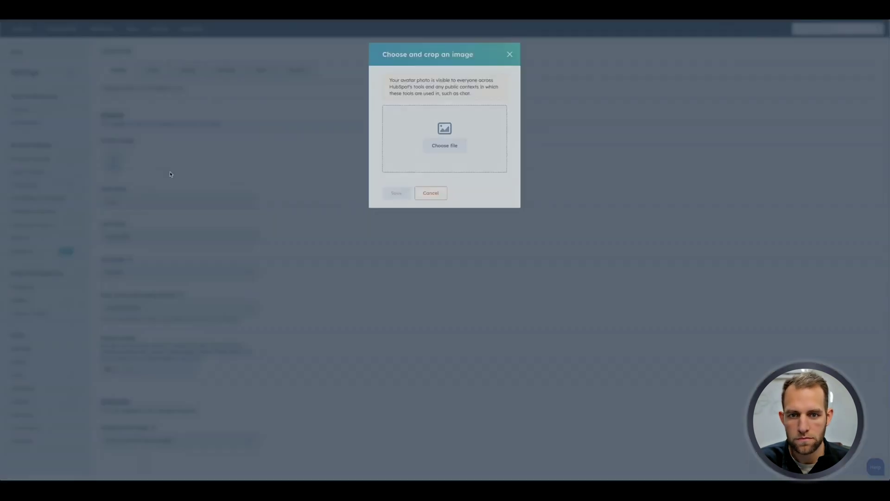
click(443, 139)
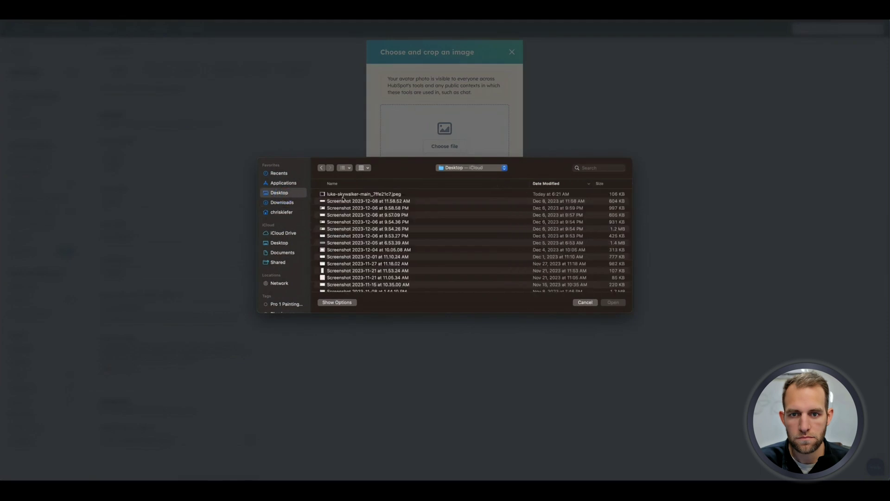
click(613, 302)
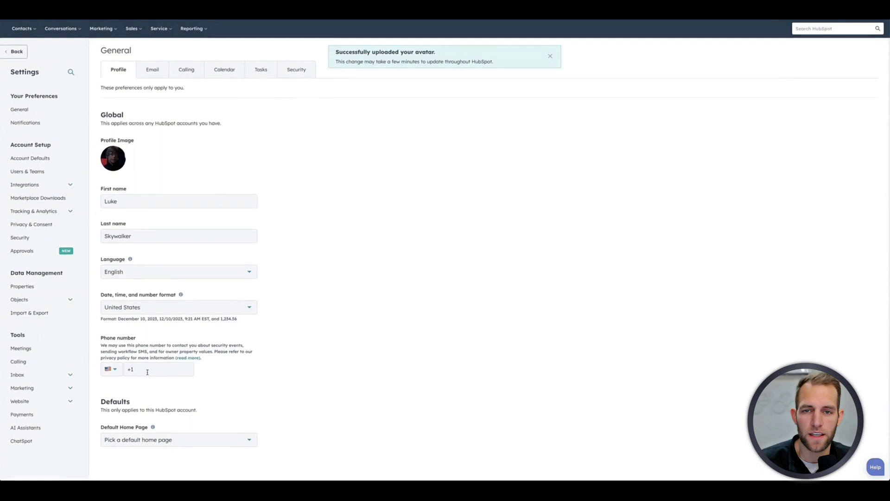
click(150, 370)
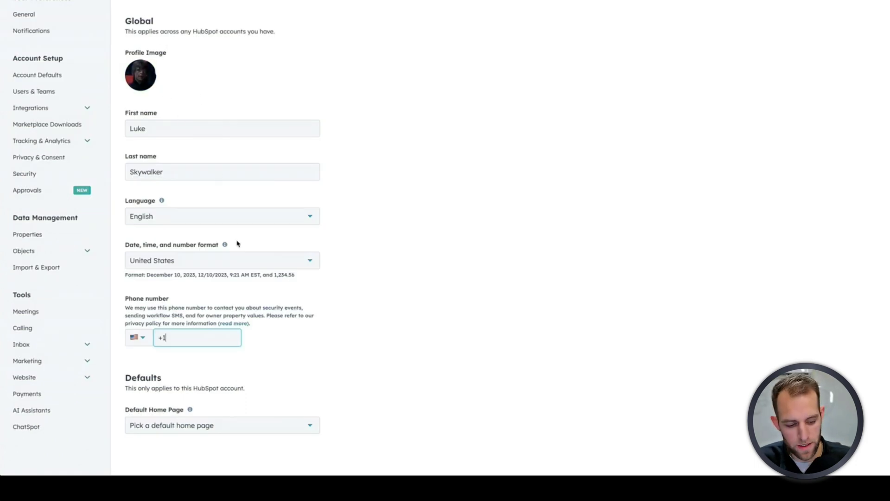
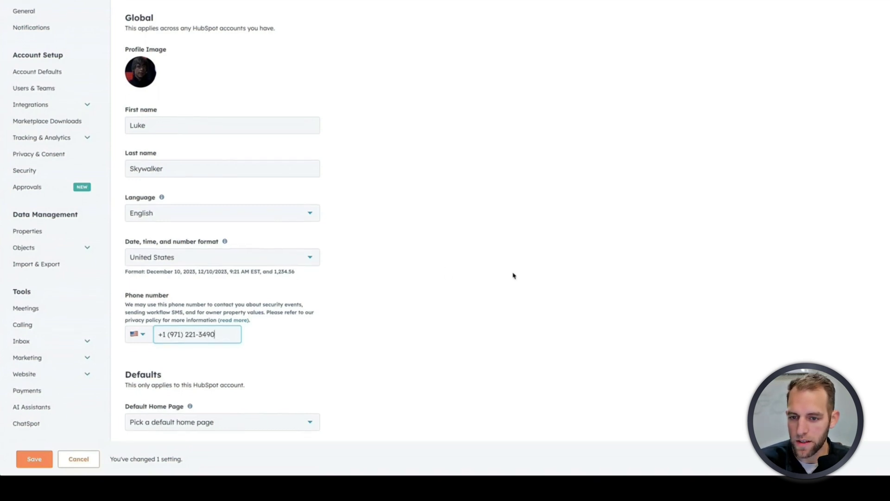
Step: Enter the user's phone number in the profile and save it
click(45, 456)
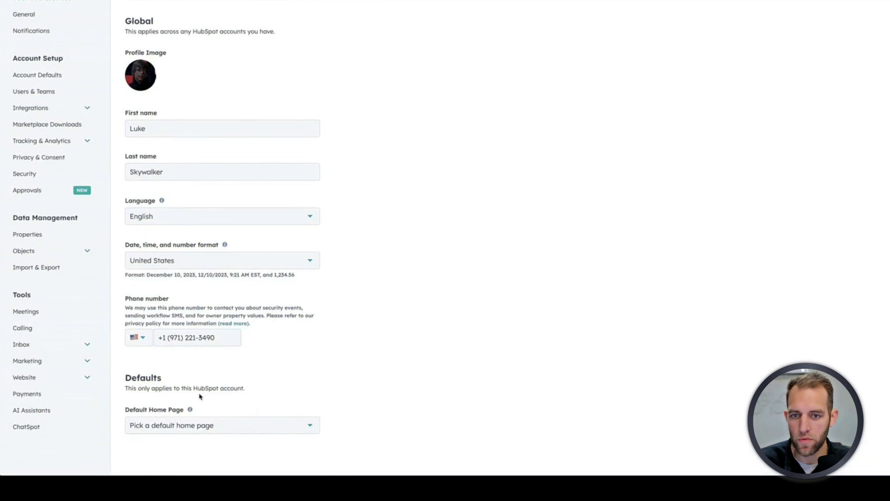
Step: Pick Activity Feed from the Default Home Page list and save the profile
click(177, 429)
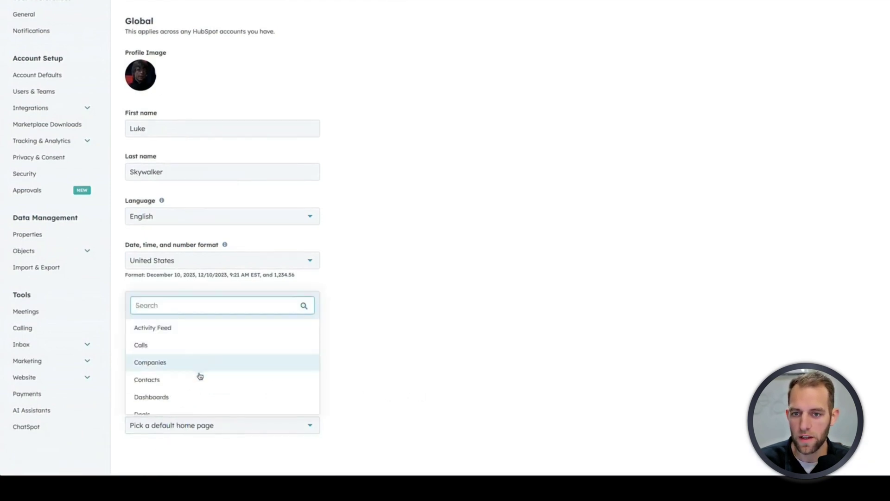
scroll(200, 405, down, 1)
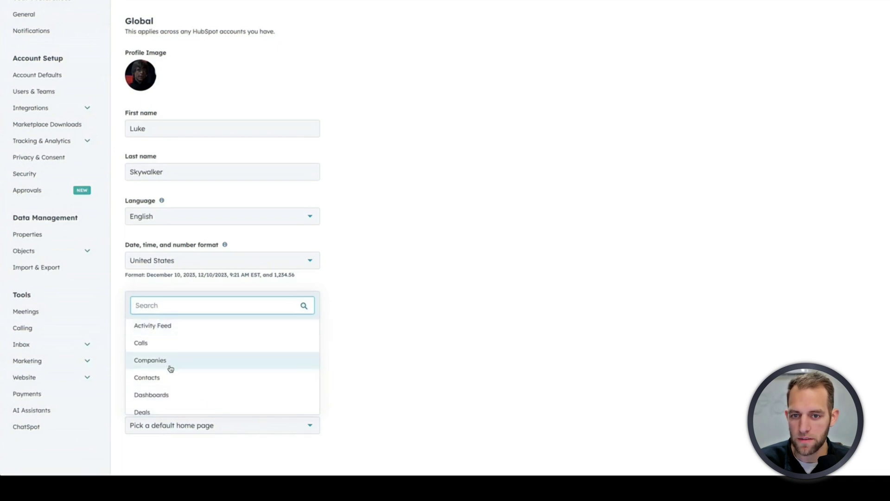
scroll(171, 368, down, 2)
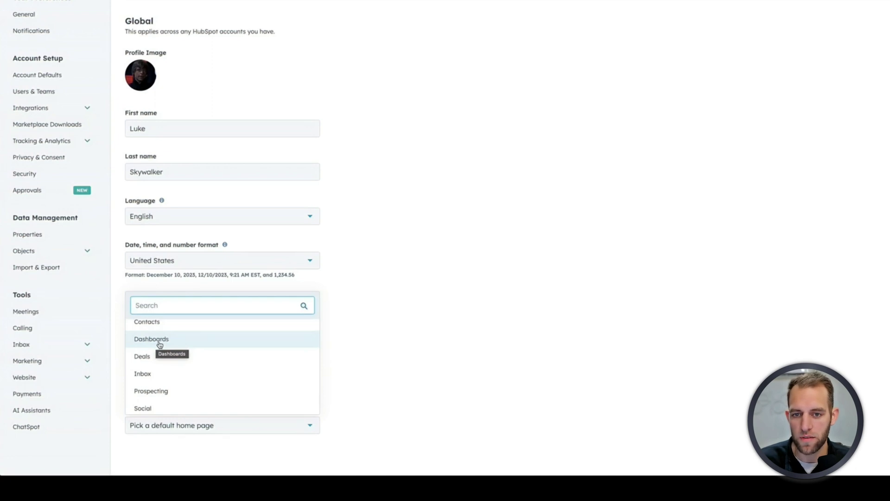
scroll(205, 358, down, 3)
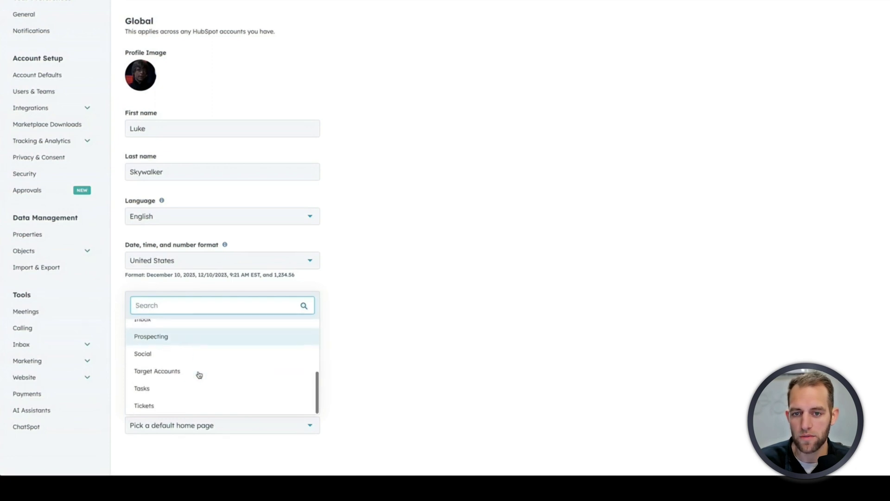
scroll(192, 354, up, 5)
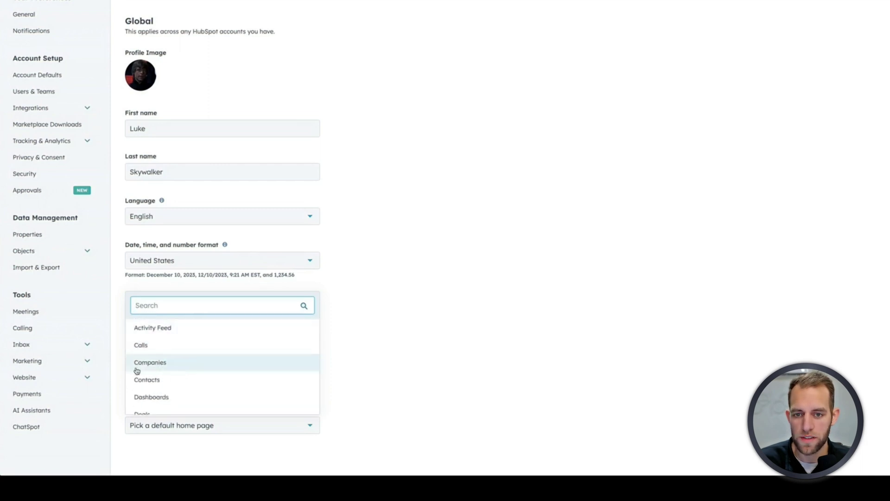
scroll(158, 378, down, 3)
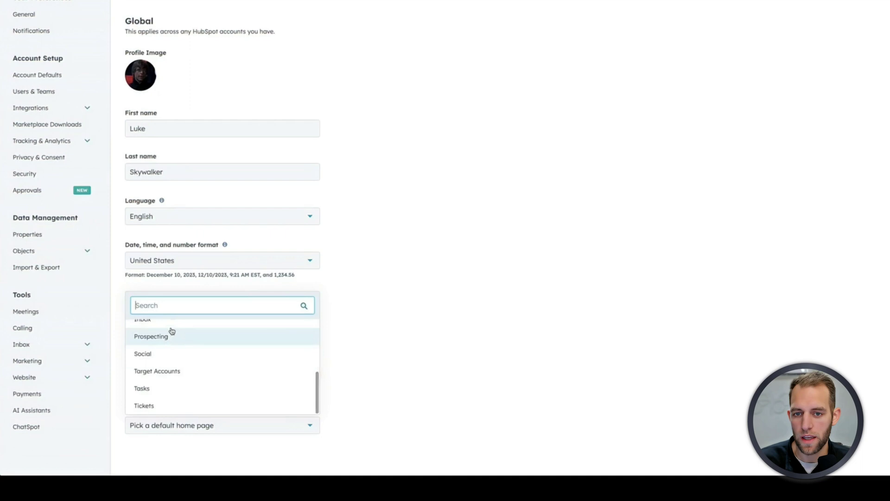
scroll(173, 347, up, 3)
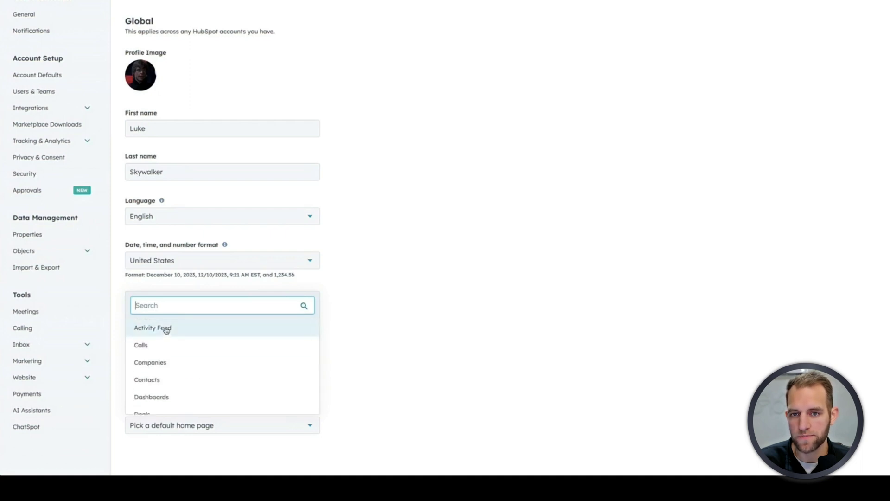
click(166, 330)
click(37, 461)
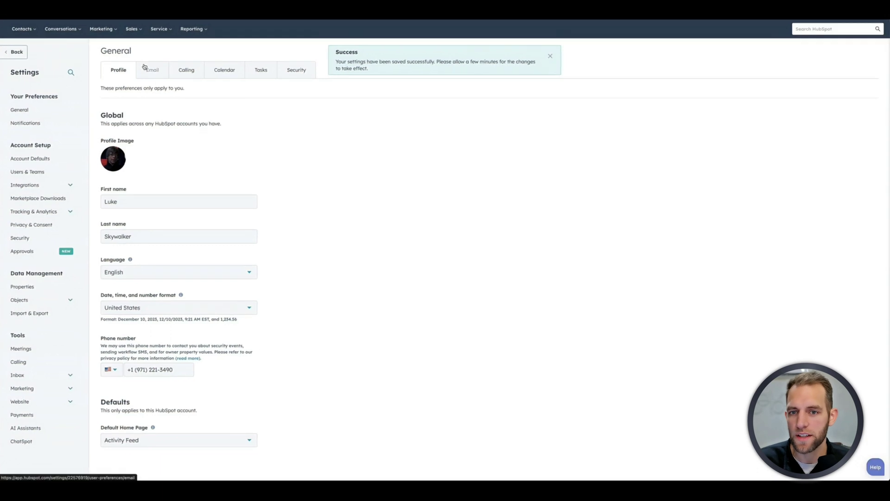
Step: Dismiss the settings-saved banner and go to the Email preferences in General settings
click(550, 56)
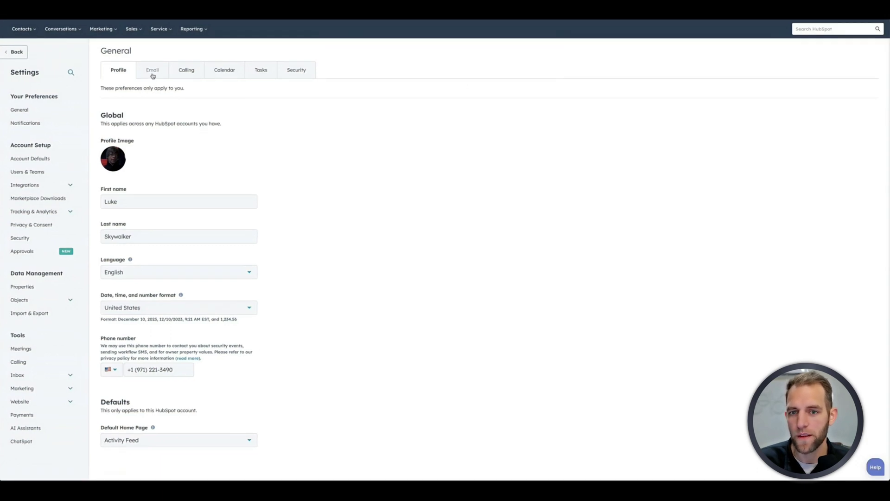
click(147, 77)
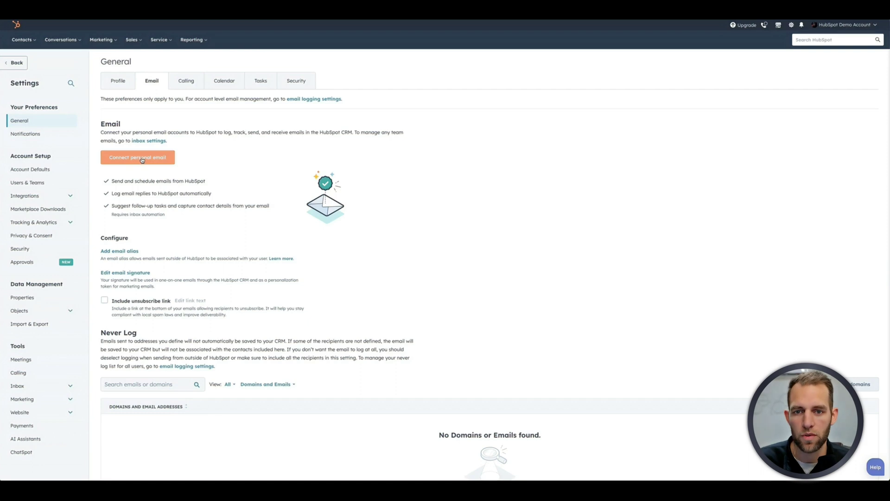
Step: Start connecting a personal email account with inbox automation turned on
click(142, 158)
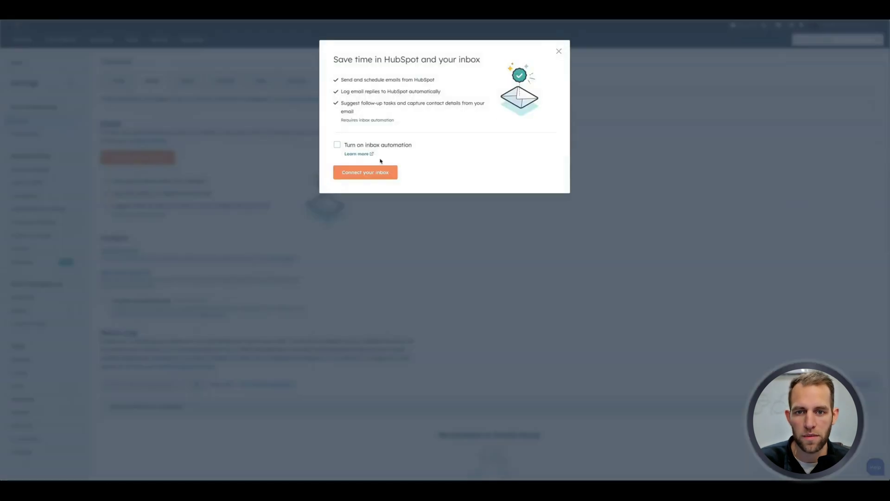
click(337, 144)
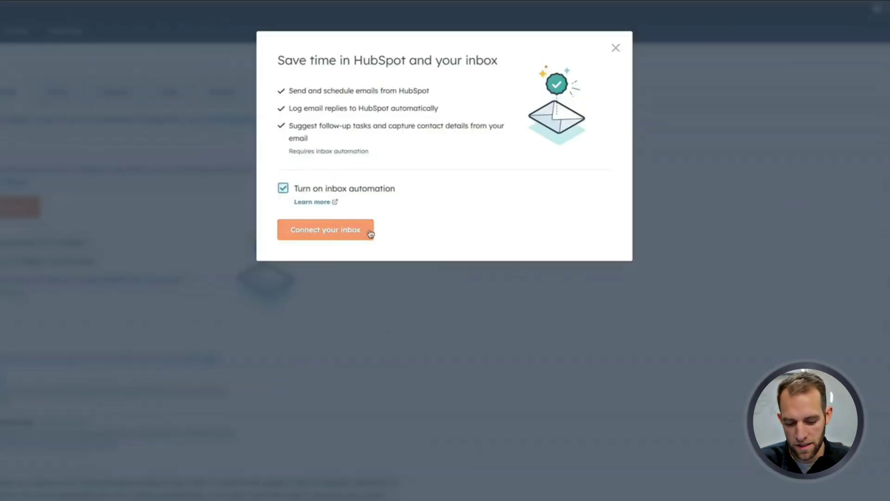
click(329, 230)
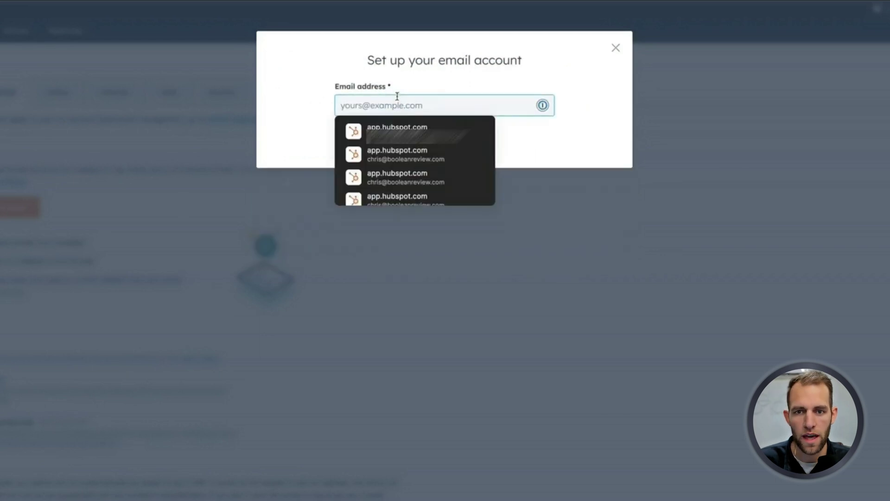
Step: Enter the work email address, correcting the mistyped one, and continue to the Gmail recommendation
text(luke)
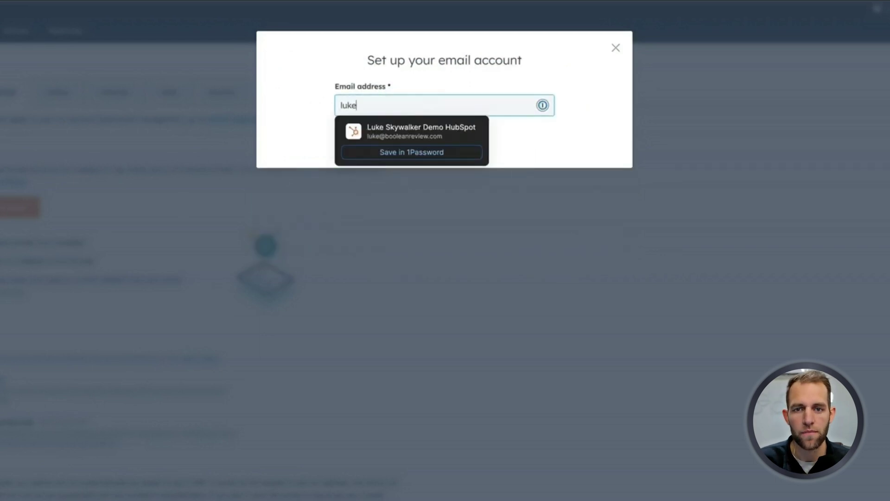
double_click(344, 106)
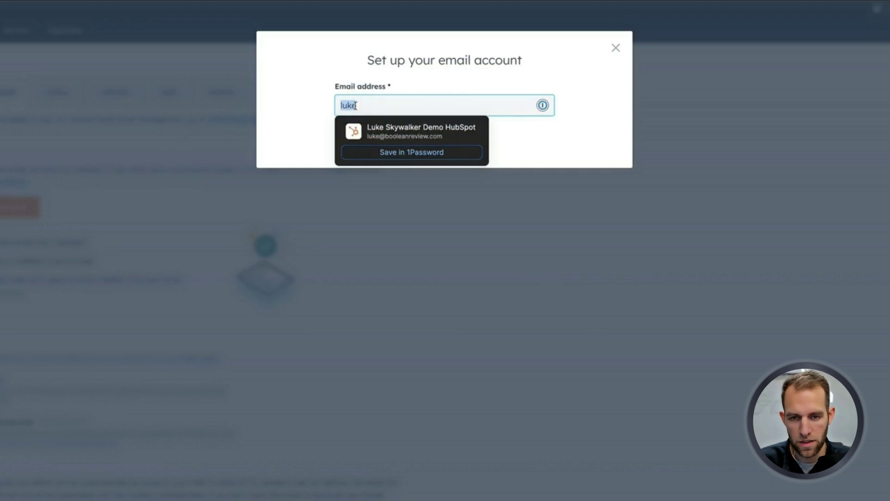
key(BackSpace)
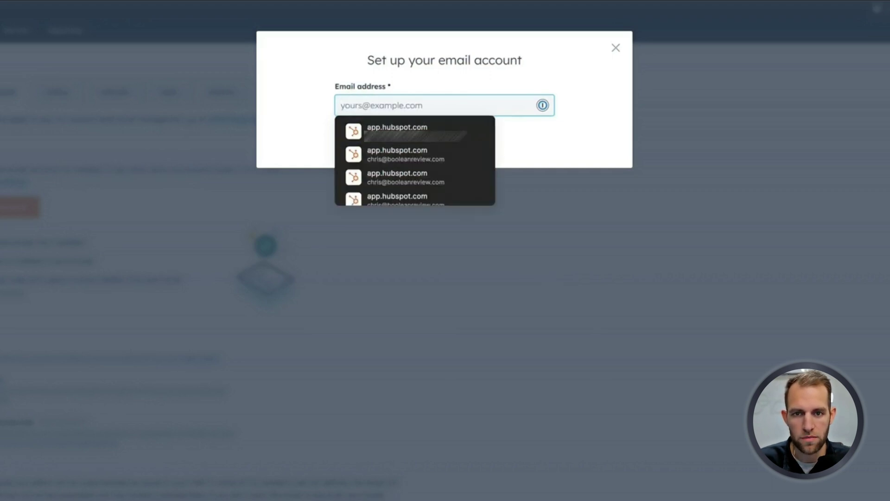
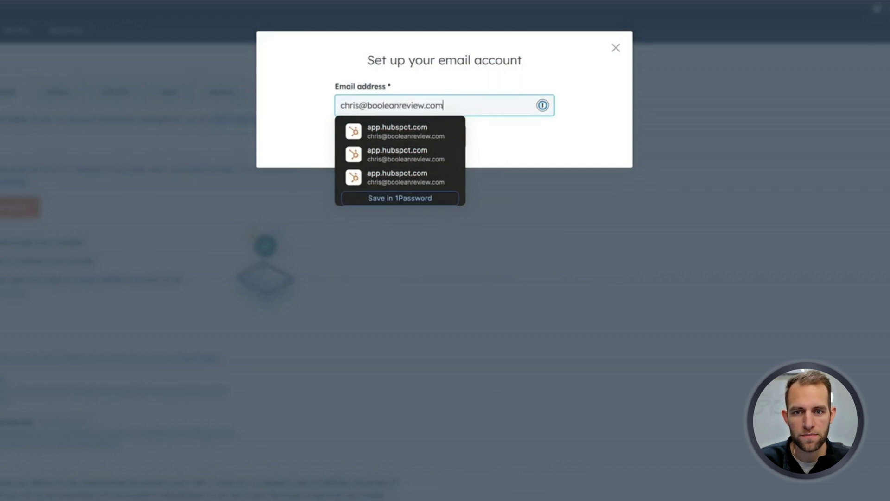
click(377, 136)
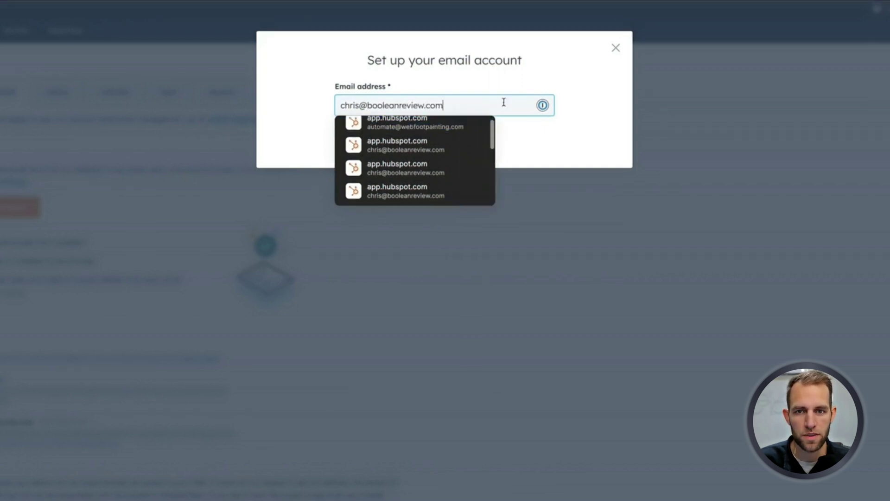
click(548, 145)
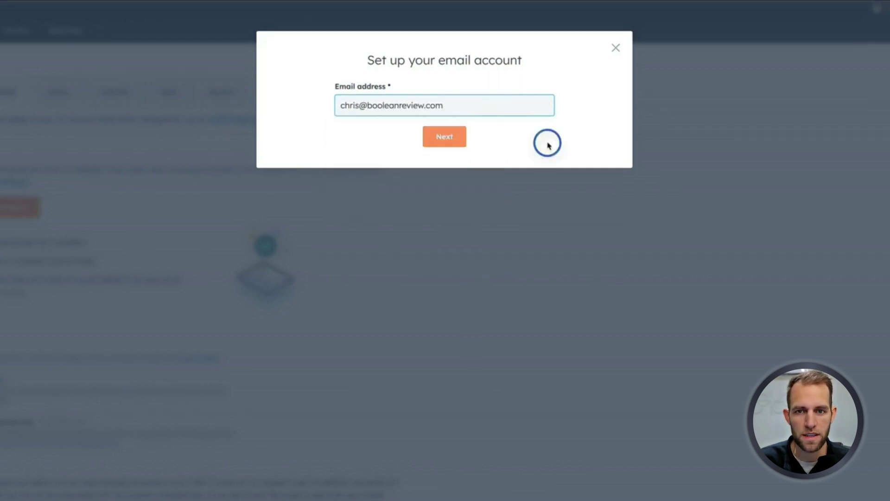
click(447, 138)
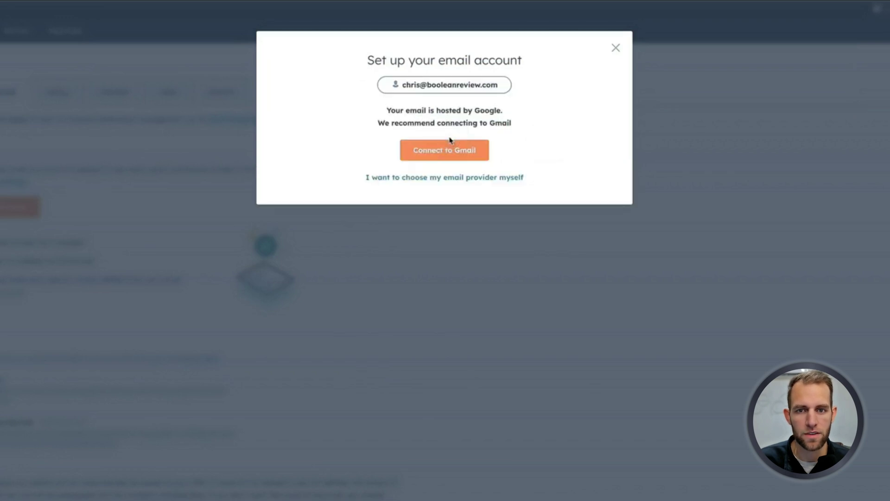
Step: Connect the Google-hosted inbox through Gmail and review the extensions offer
click(424, 153)
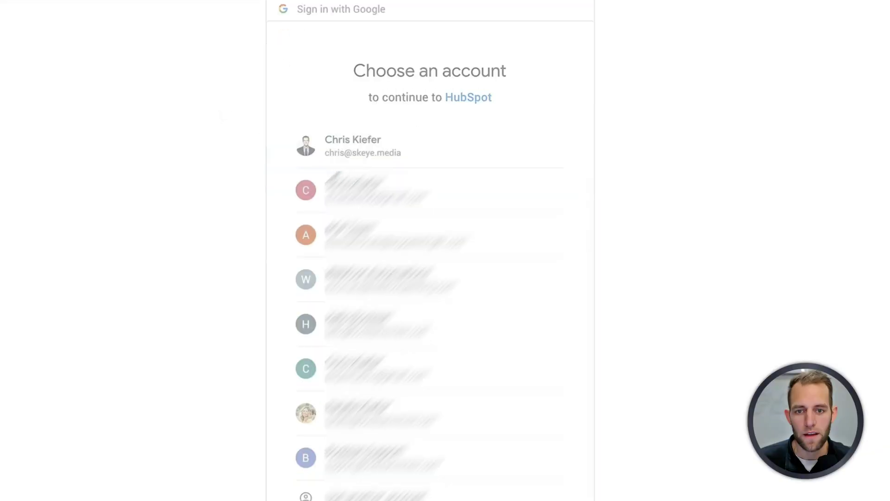
scroll(479, 437, down, 6)
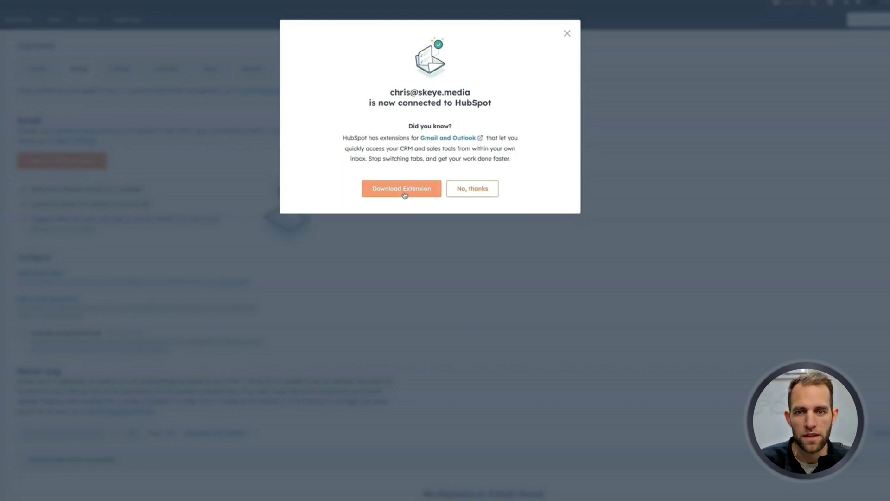
Step: Get the HubSpot Sales extension for Gmail on Chrome from the Chrome Web Store
click(402, 194)
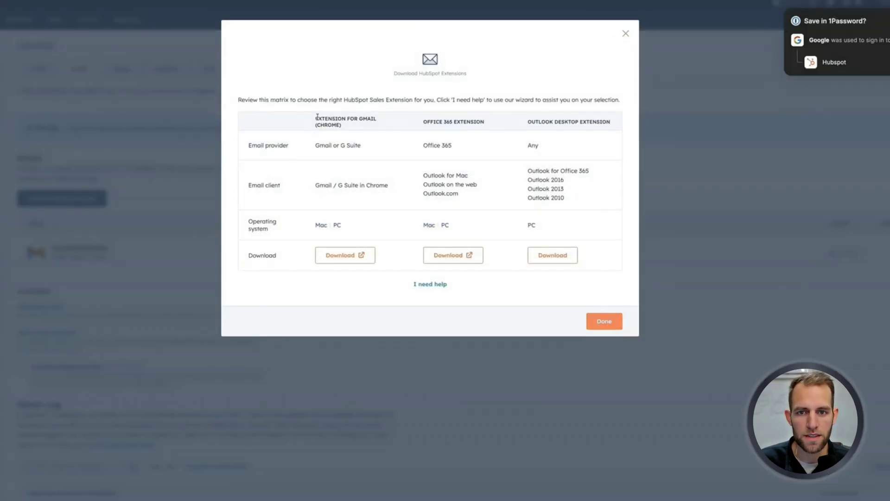
drag(317, 117, 341, 118)
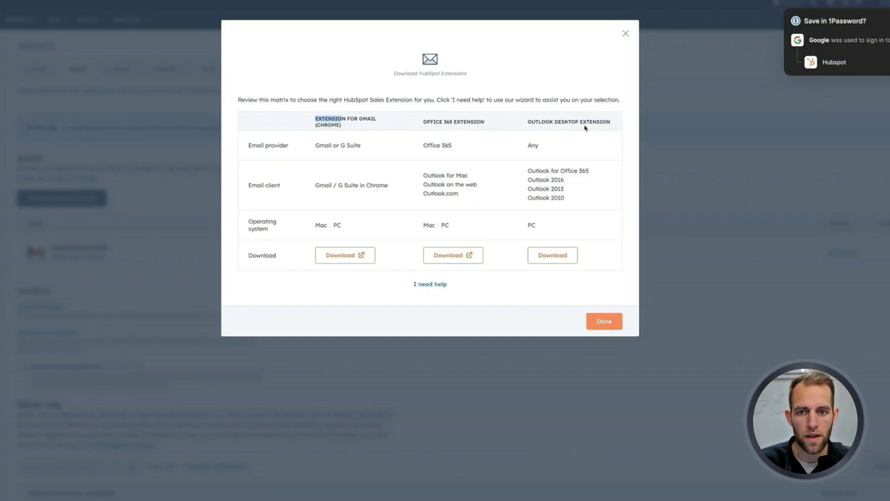
click(304, 89)
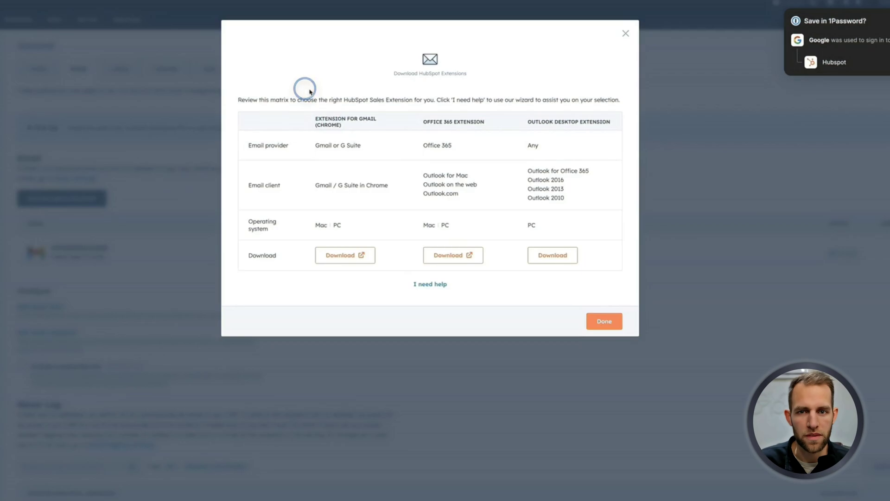
click(345, 258)
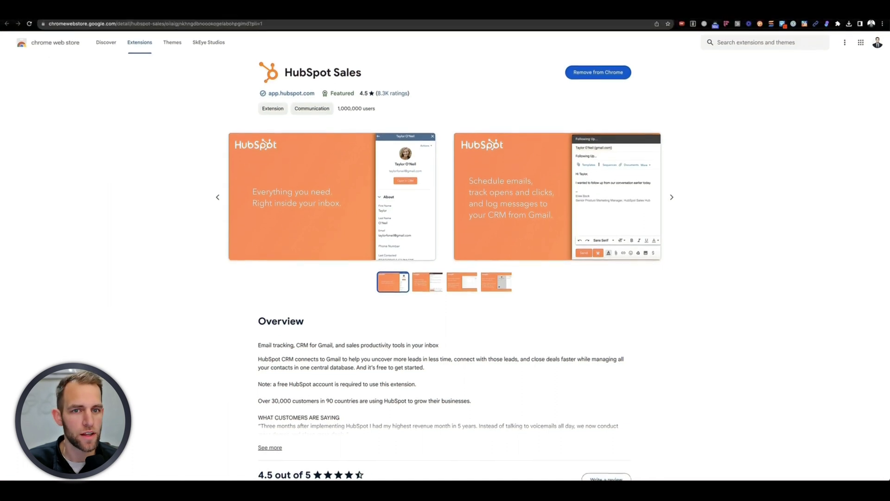
Step: Pin the HubSpot Sales extension to the Chrome toolbar
click(836, 20)
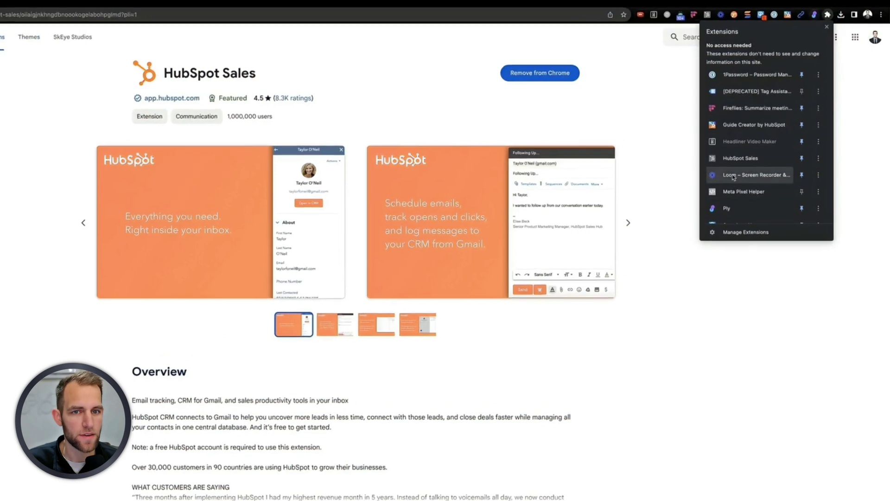
scroll(733, 152, down, 1)
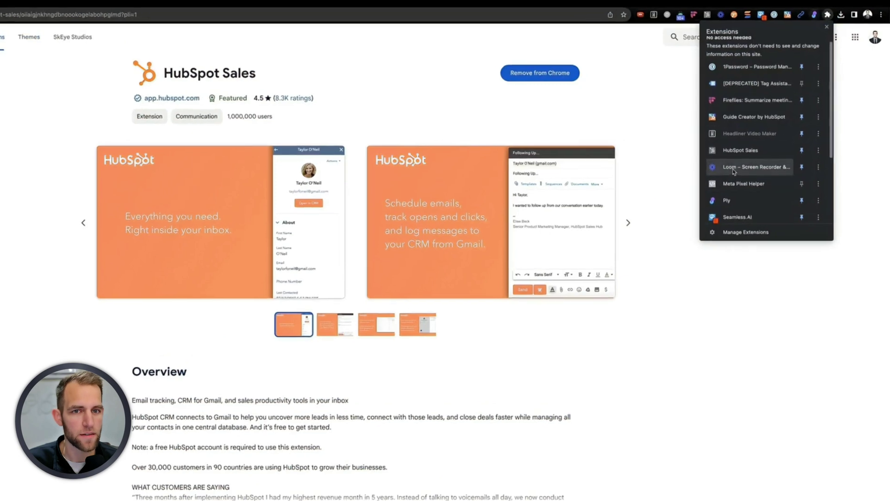
click(802, 150)
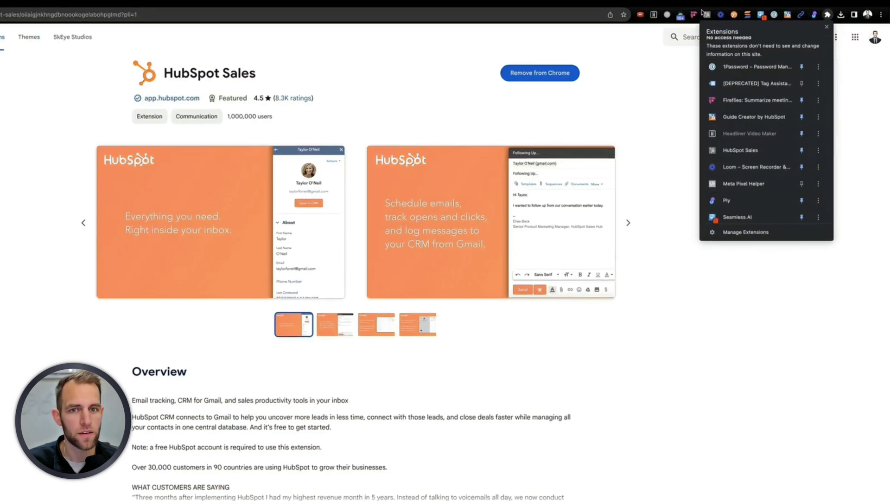
Step: Link the HubSpot Sales extension to the HubSpot demo account and reload the page
click(707, 14)
click(552, 106)
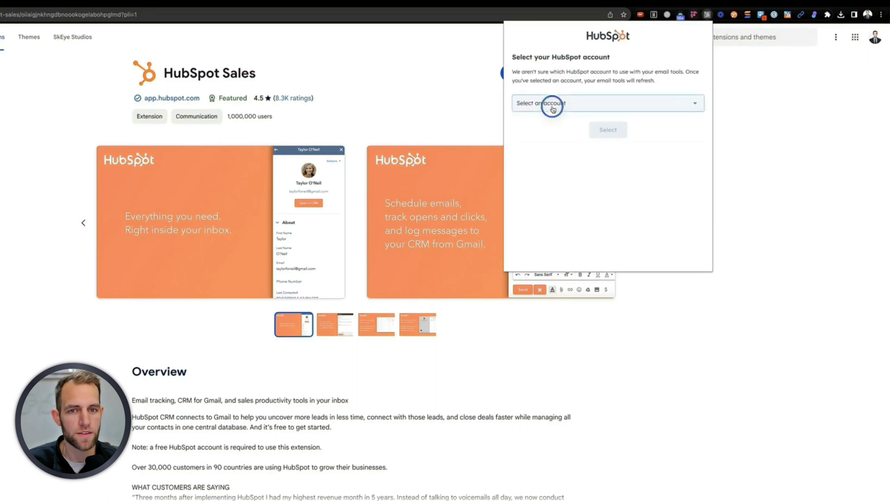
click(583, 129)
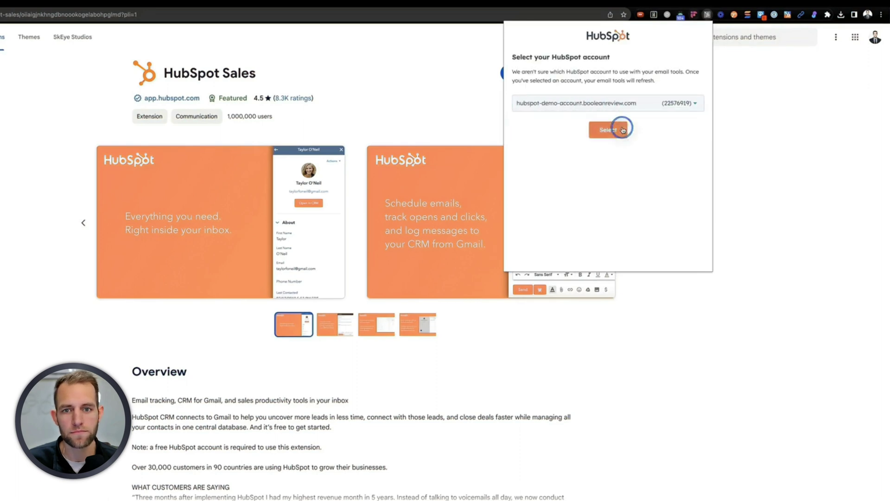
click(610, 129)
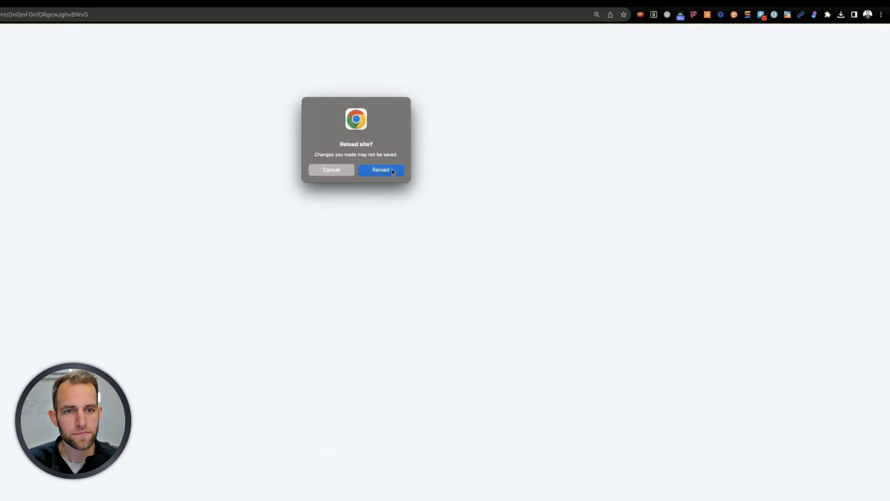
click(381, 169)
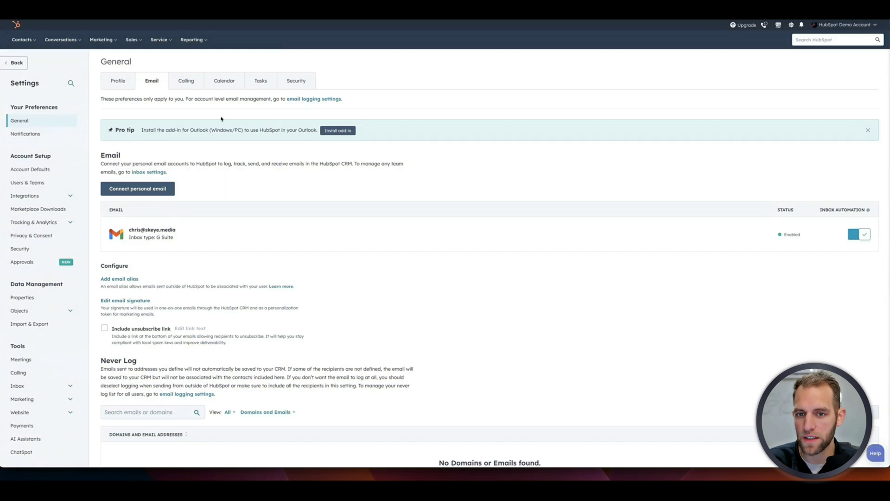
Step: Open the Edit email signature dialog under Configure in Email settings
mouse_move(274, 242)
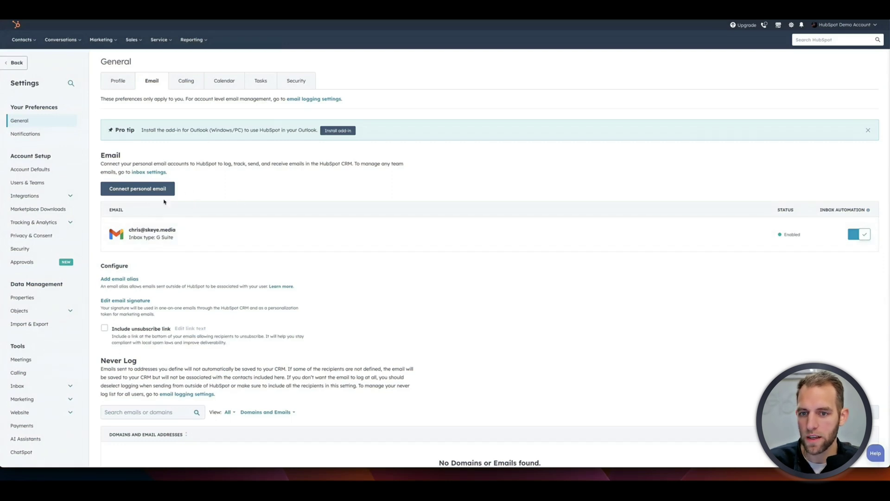
scroll(179, 250, down, 1)
scroll(180, 250, down, 1)
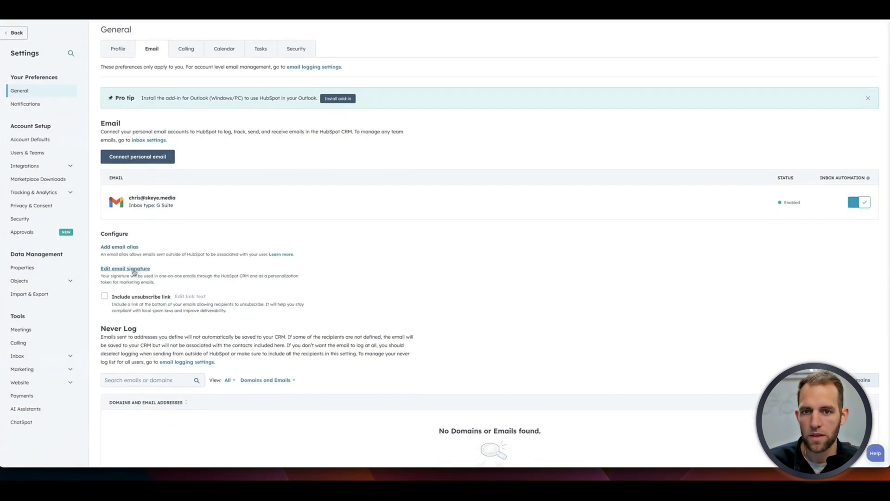
click(133, 271)
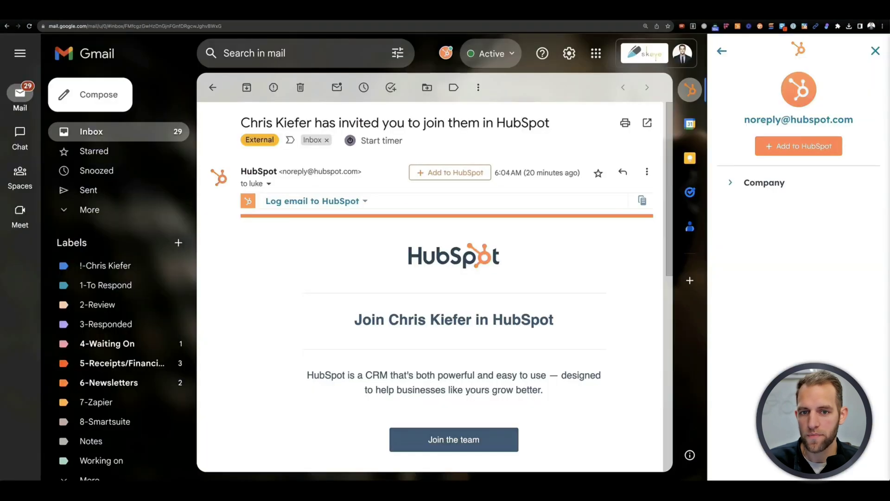
Step: Start a new Gmail draft and select its photo signature with the contact lines
click(66, 89)
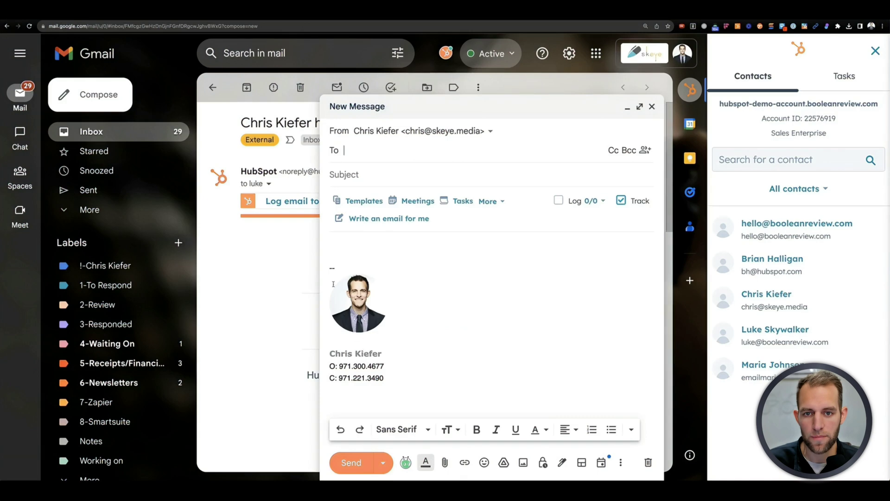
click(392, 378)
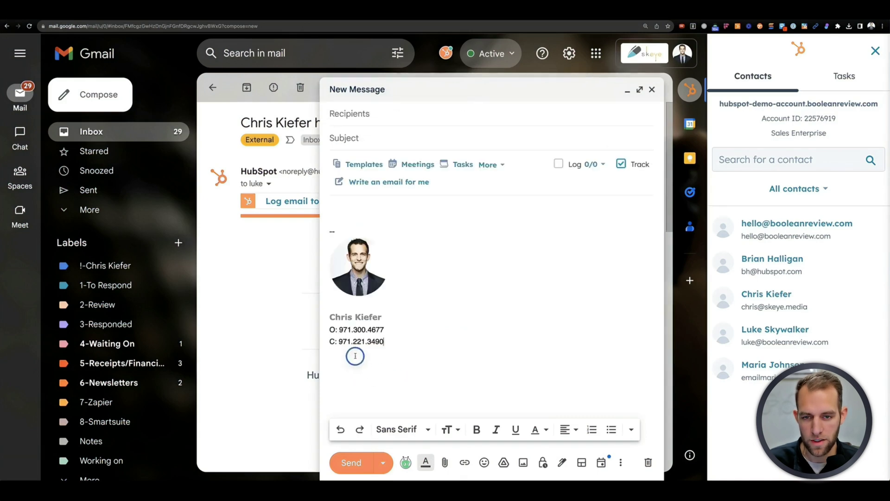
mouse_move(391, 344)
mouse_down()
mouse_move(330, 269)
mouse_move(328, 237)
mouse_up()
key(super+c)
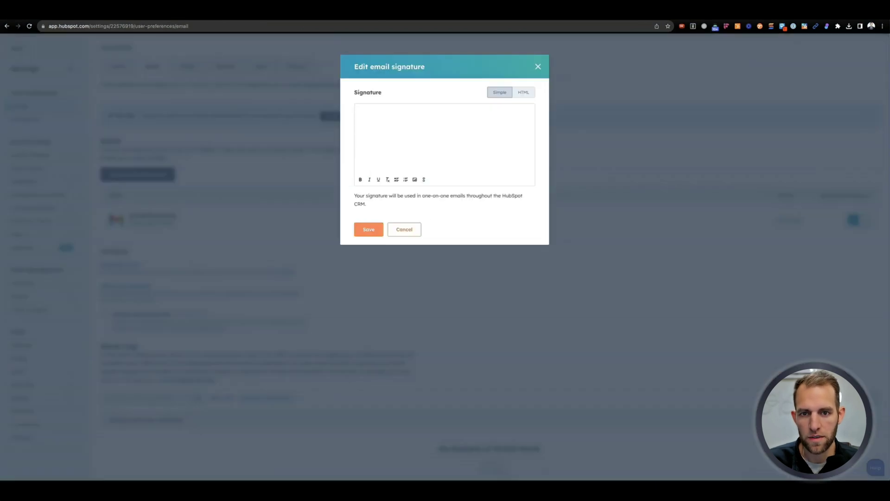
Step: Paste the copied signature into HubSpot's editor and remove the broken image line
click(392, 133)
key(super+v)
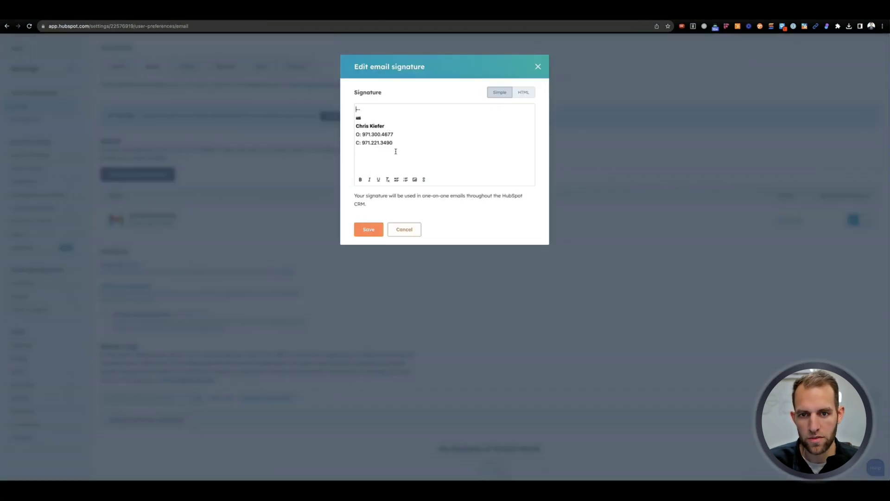
click(367, 116)
key(BackSpace)
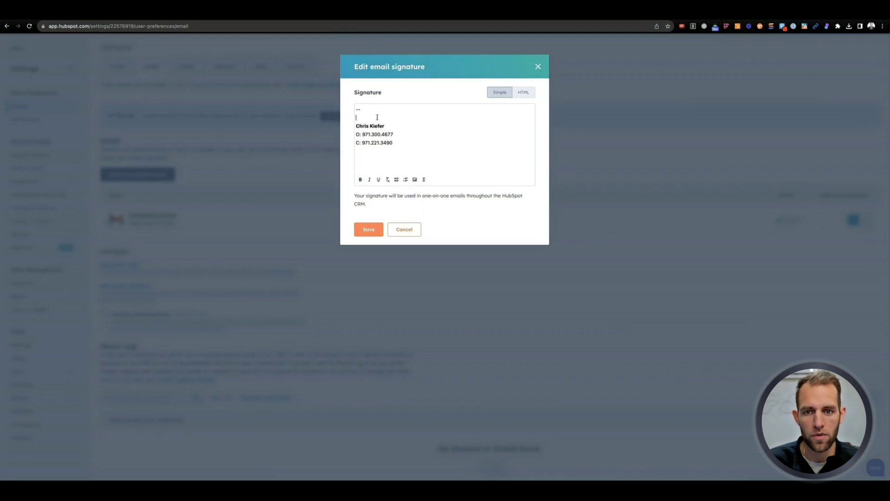
click(415, 180)
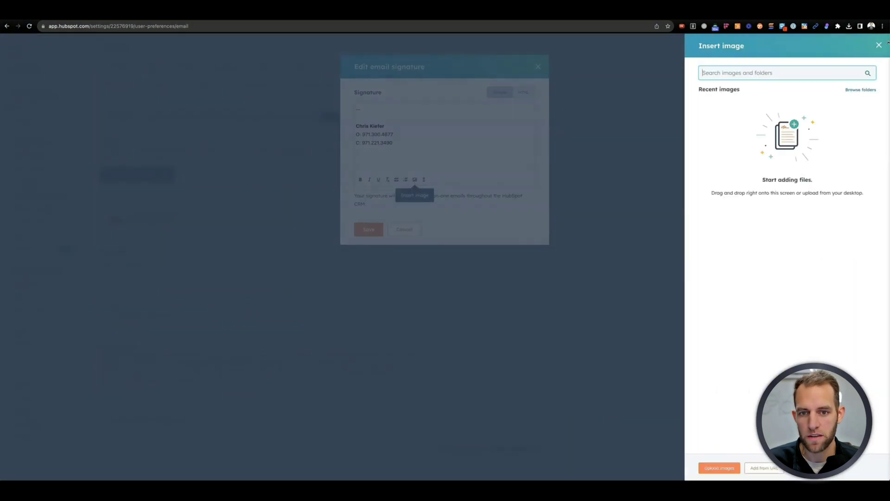
click(879, 45)
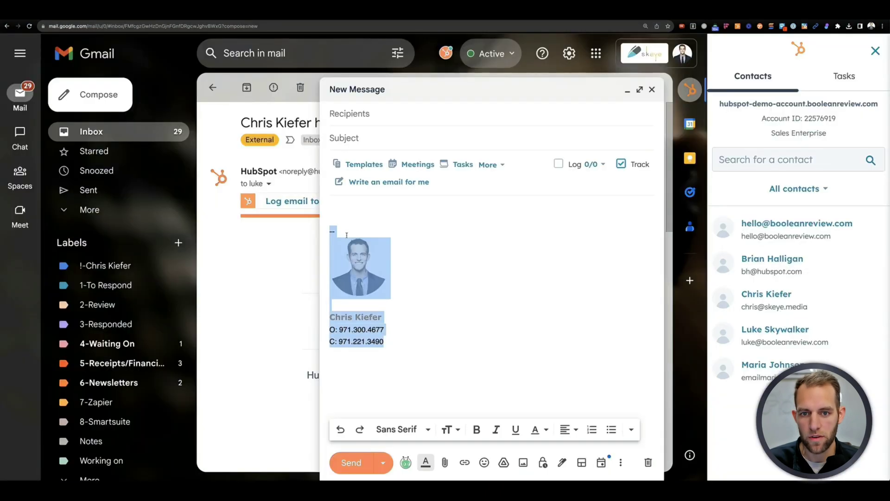
Step: Save the Gmail signature headshot to the Desktop as a GIF file
right_click(349, 258)
click(370, 273)
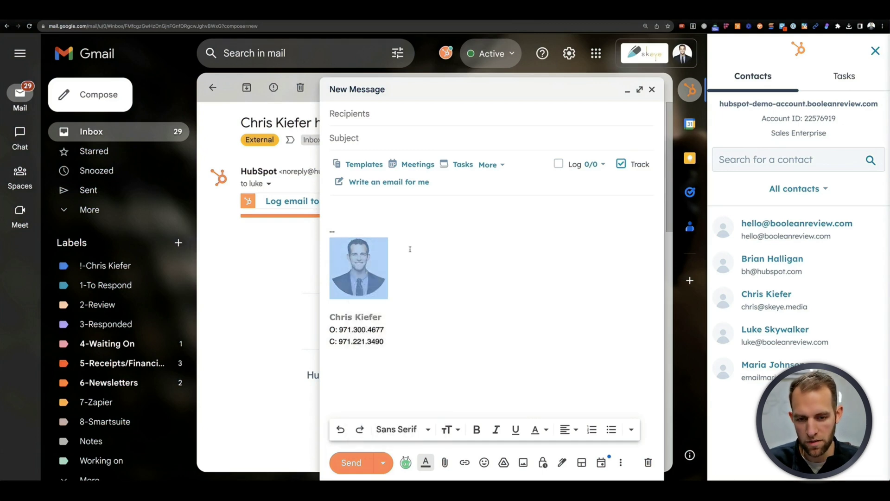
text(Chris Headshot)
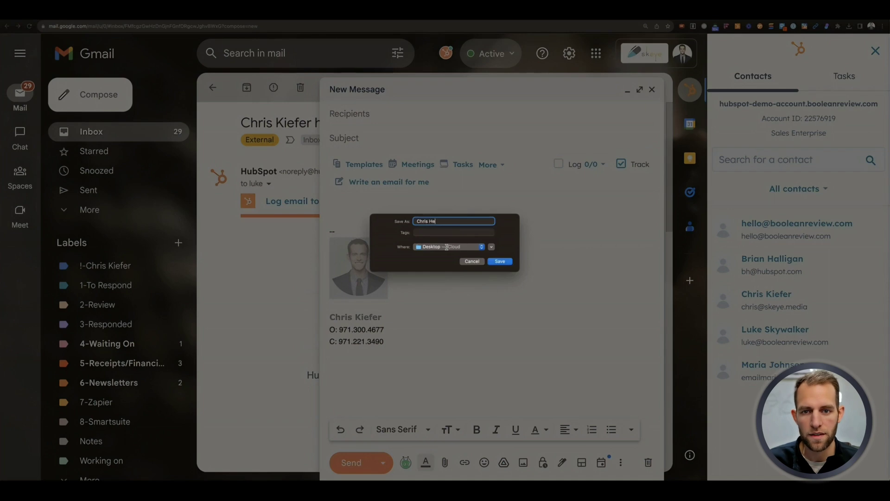
click(501, 261)
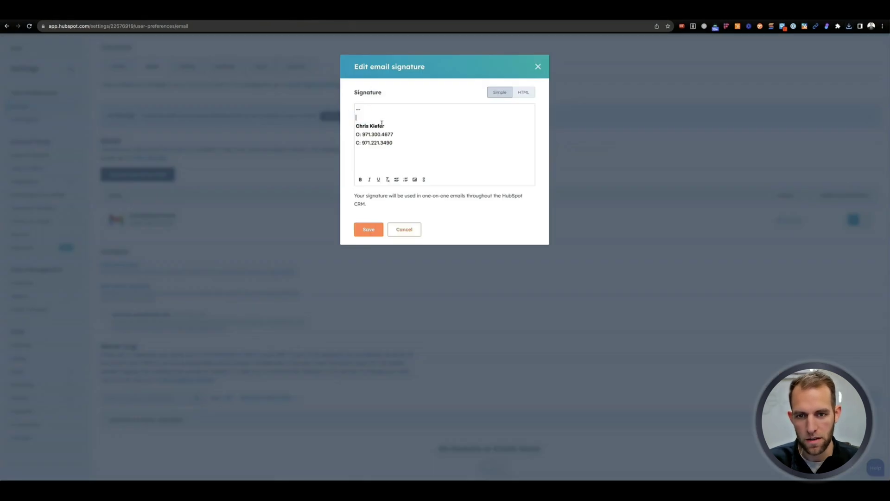
Step: Retype the signature name and insert the uploaded Desktop headshot jpeg above it
drag(385, 126, 354, 125)
text(Luke Skywalker)
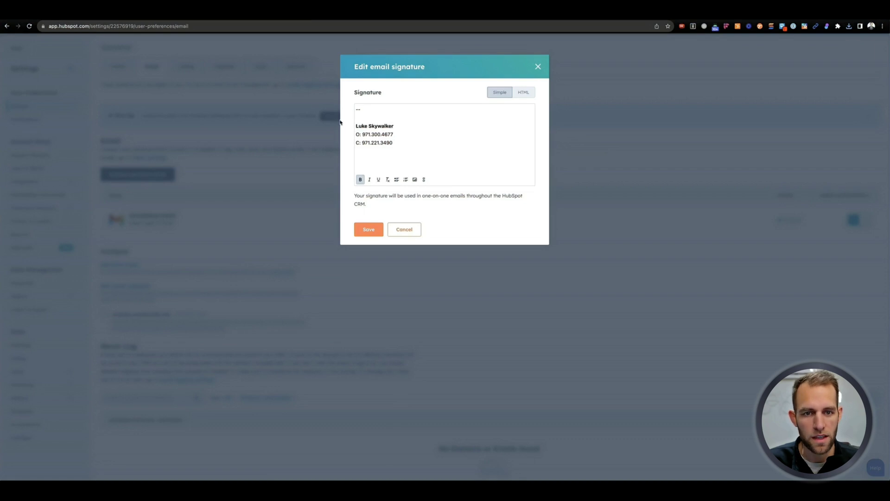
click(358, 116)
click(415, 180)
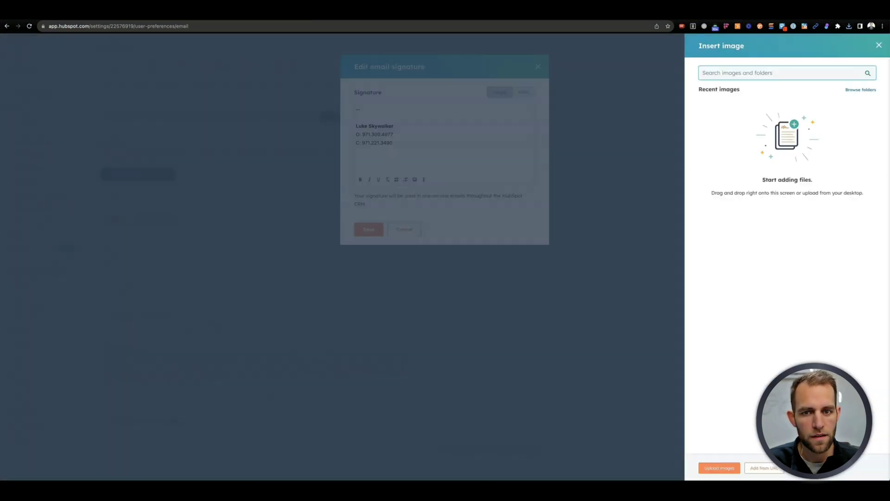
click(716, 468)
click(328, 202)
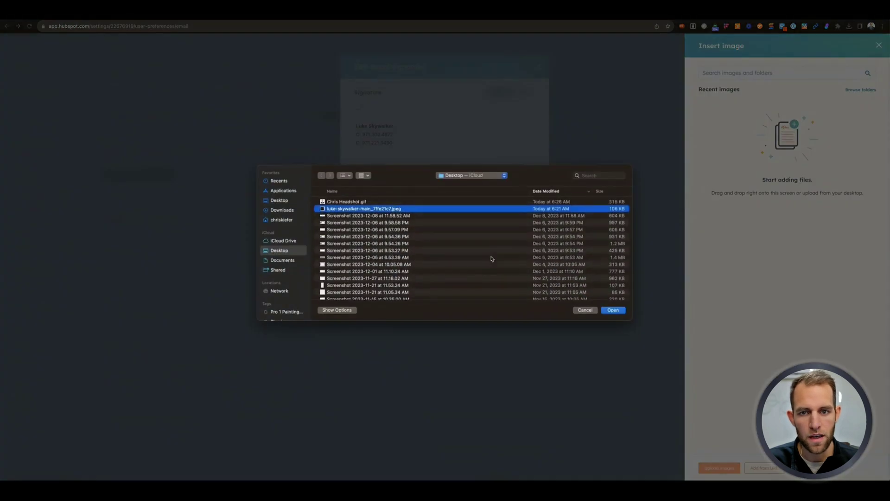
click(607, 310)
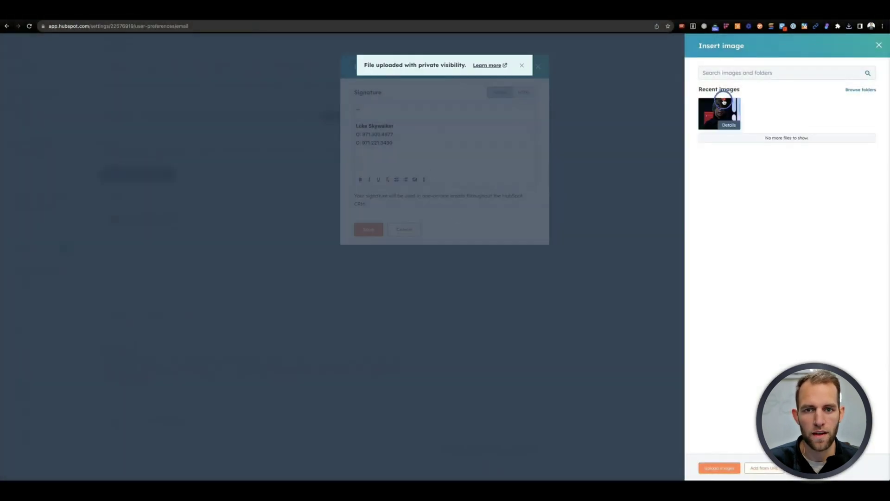
click(719, 109)
Step: Resize the headshot to 250 px width, then to about 154 × 116, and save the signature
click(434, 154)
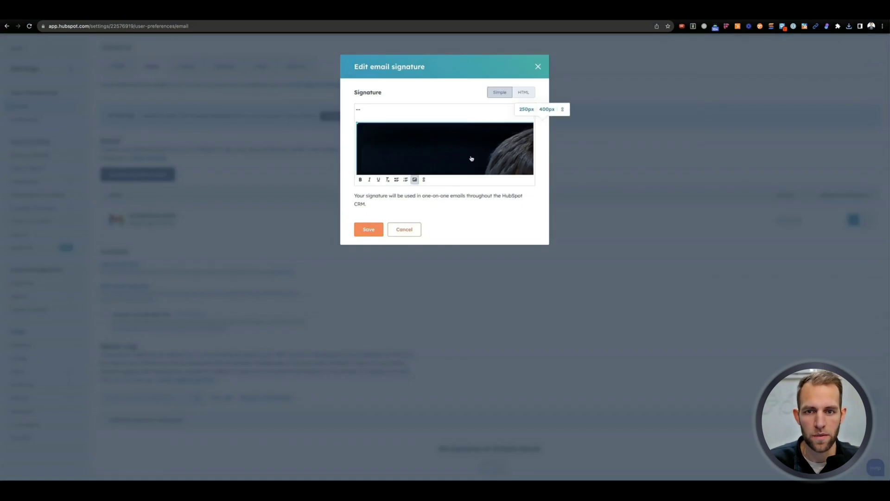
click(527, 109)
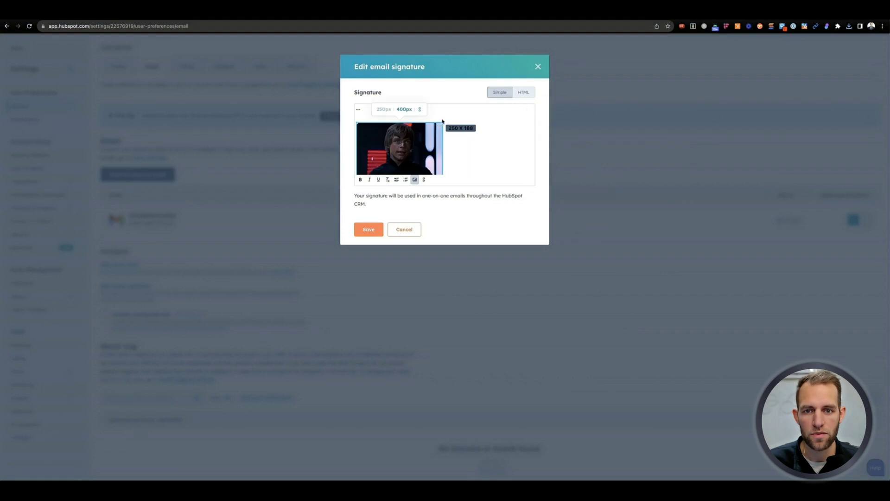
mouse_move(443, 125)
mouse_down()
mouse_move(436, 144)
mouse_move(409, 146)
mouse_up()
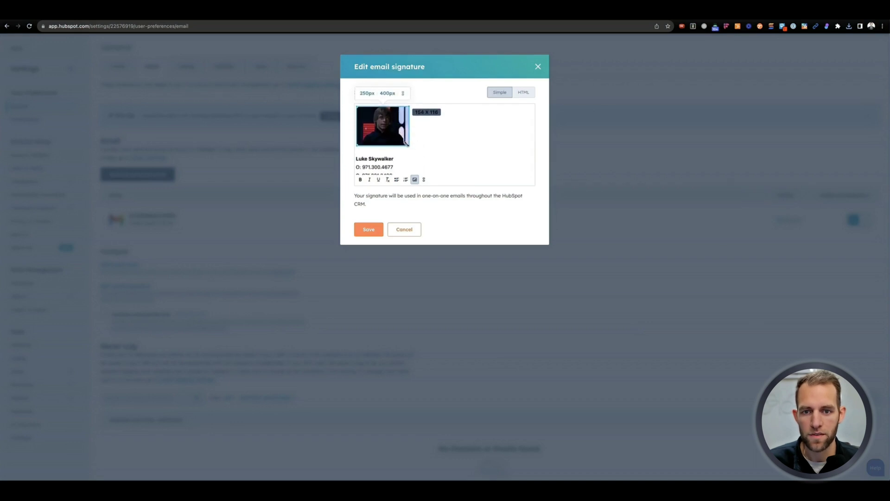
scroll(381, 133, up, 1)
click(370, 229)
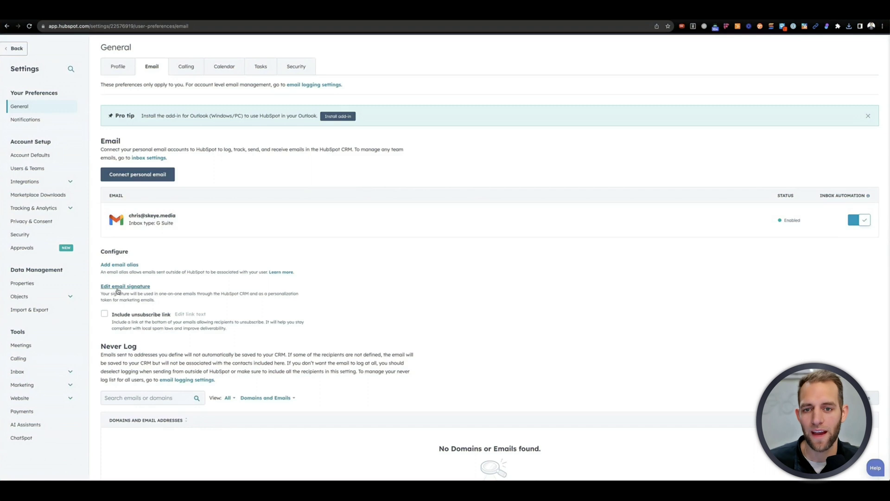
Step: Switch to the Calling tab of the personal preferences
scroll(118, 291, up, 1)
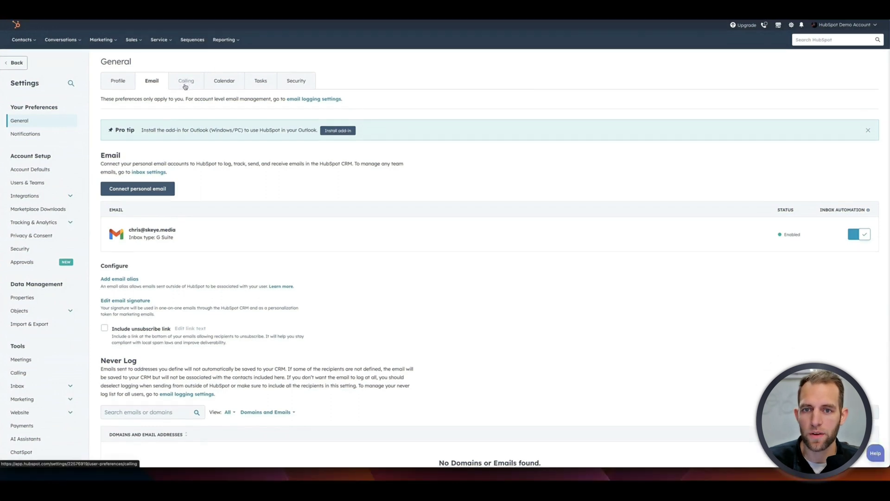
click(185, 86)
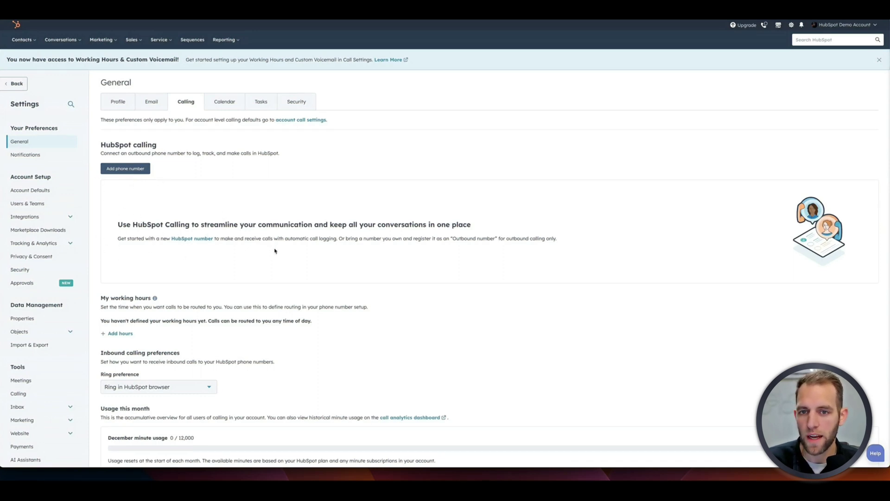
Step: Add a calling phone number and verify it with the code received by SMS
click(121, 170)
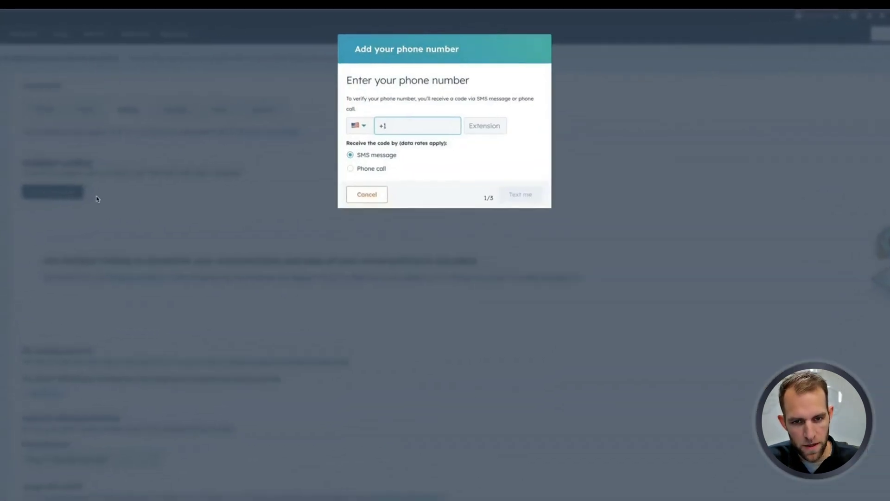
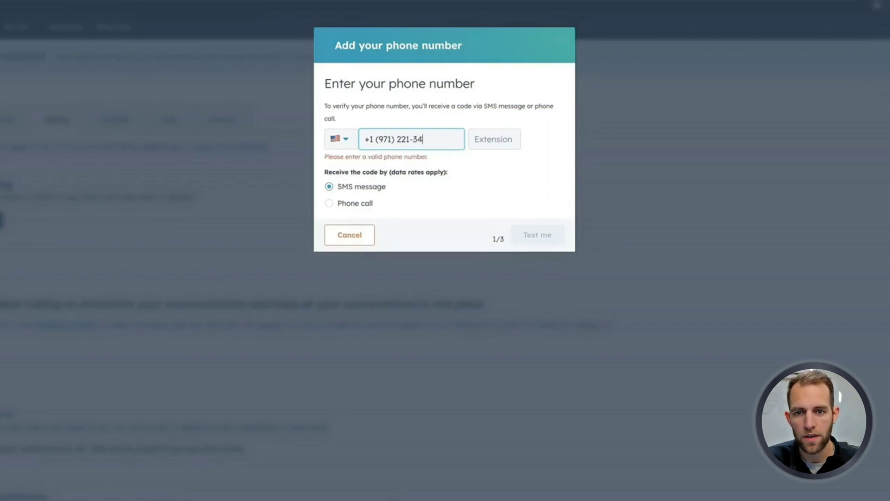
click(483, 166)
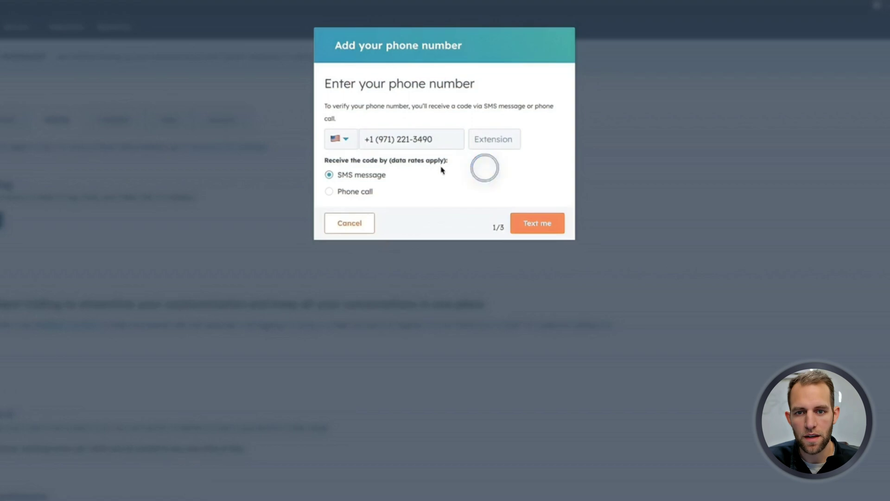
click(537, 223)
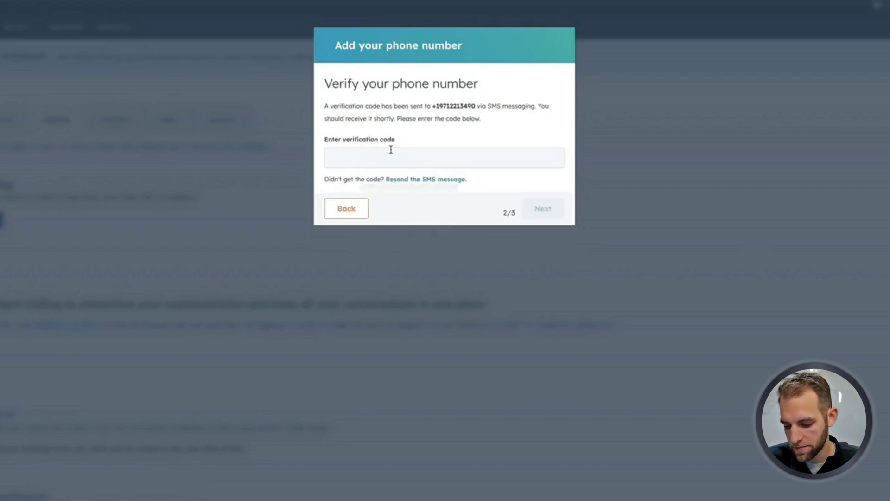
click(393, 153)
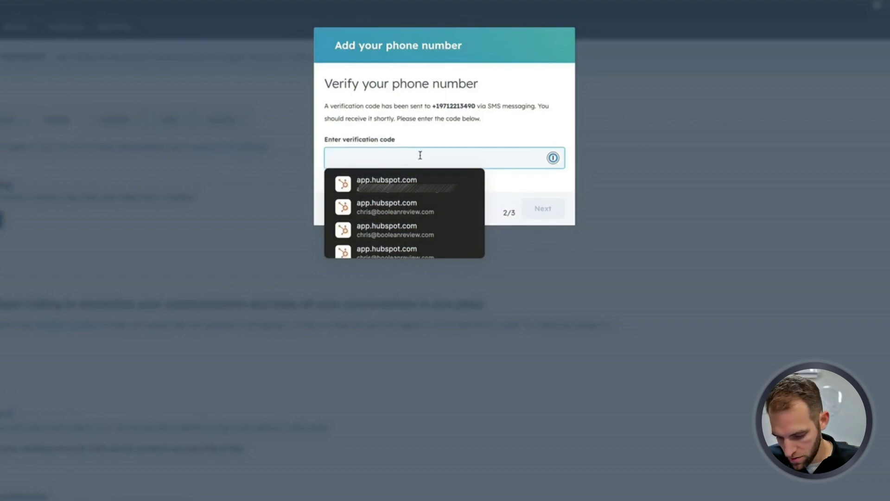
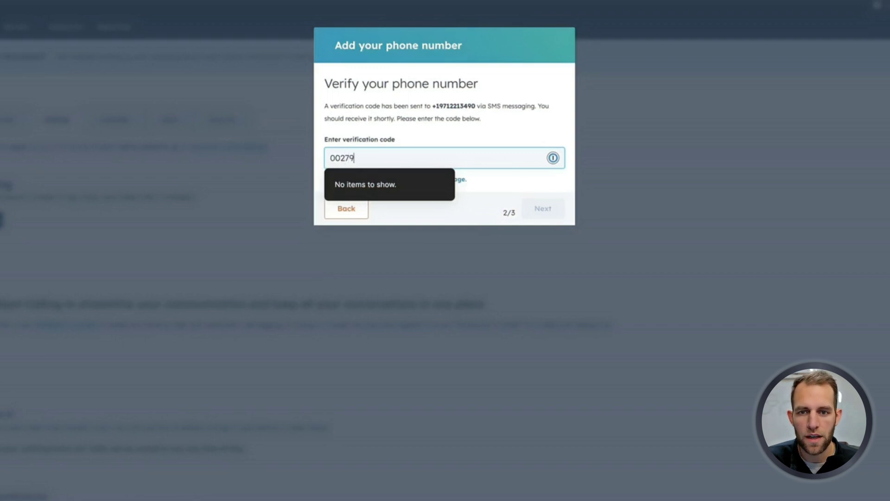
click(542, 208)
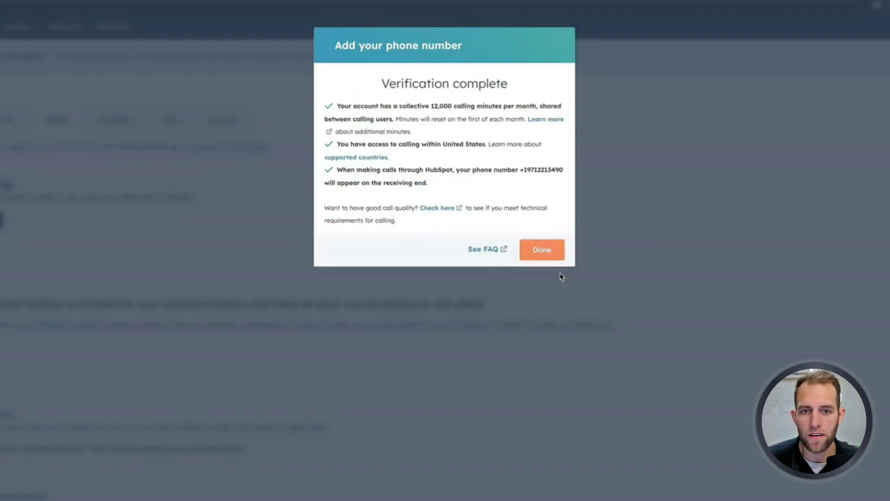
Step: Close the verification confirmation and review the new outbound number in the Calling list
click(542, 249)
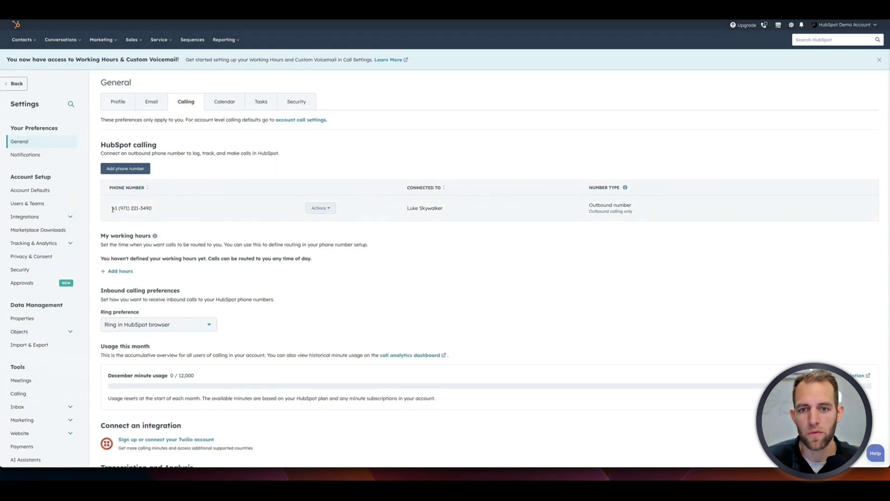
drag(111, 209, 153, 208)
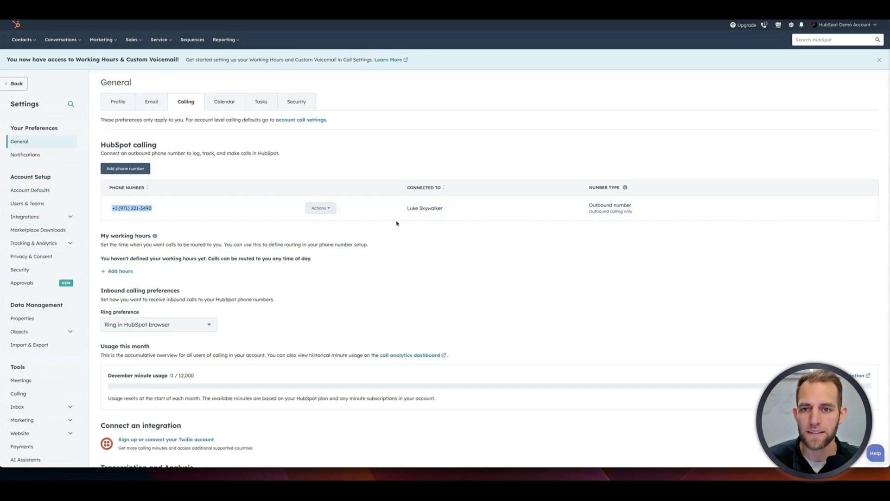
scroll(397, 223, down, 1)
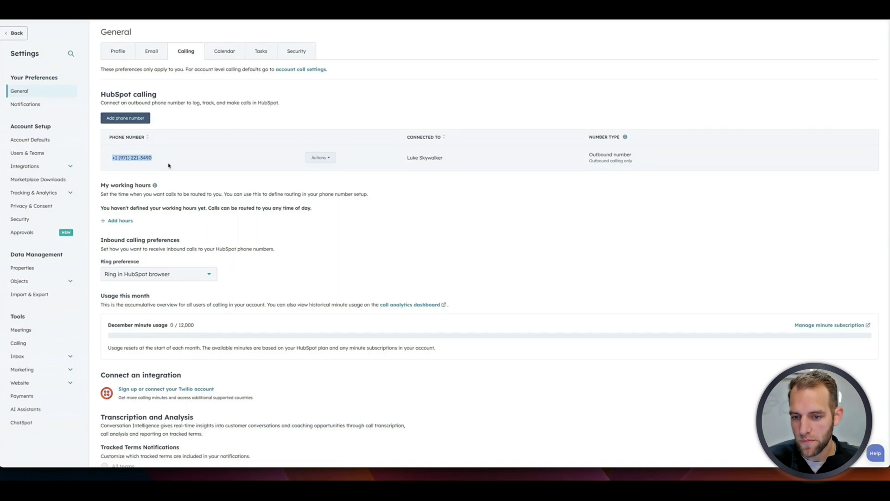
scroll(232, 234, down, 2)
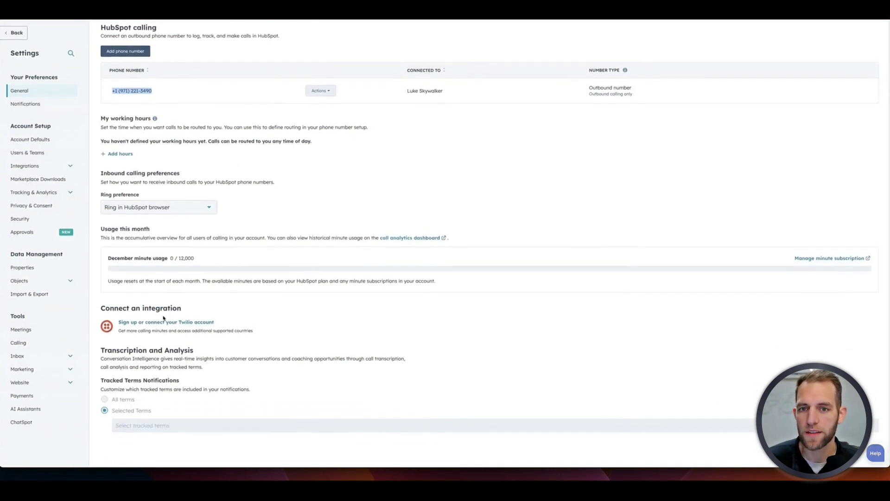
scroll(163, 318, up, 3)
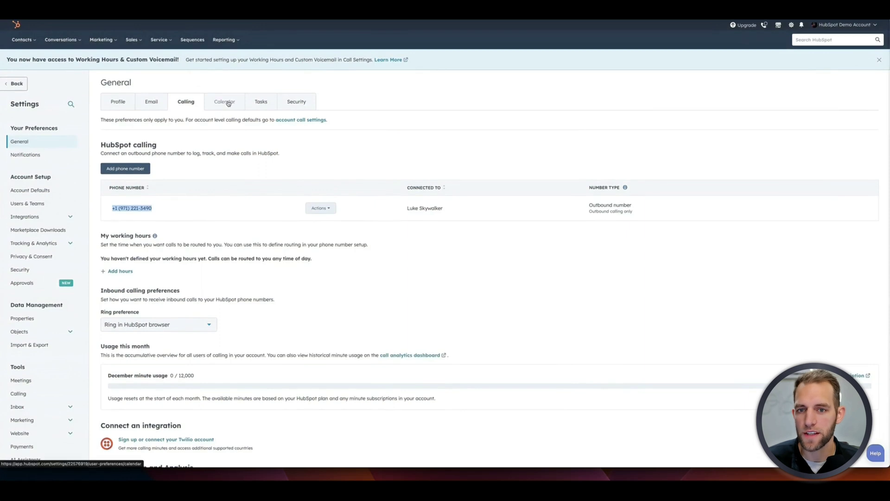
Step: Connect a Google calendar from the Calendar tab, picking the account and allowing HubSpot access
click(225, 102)
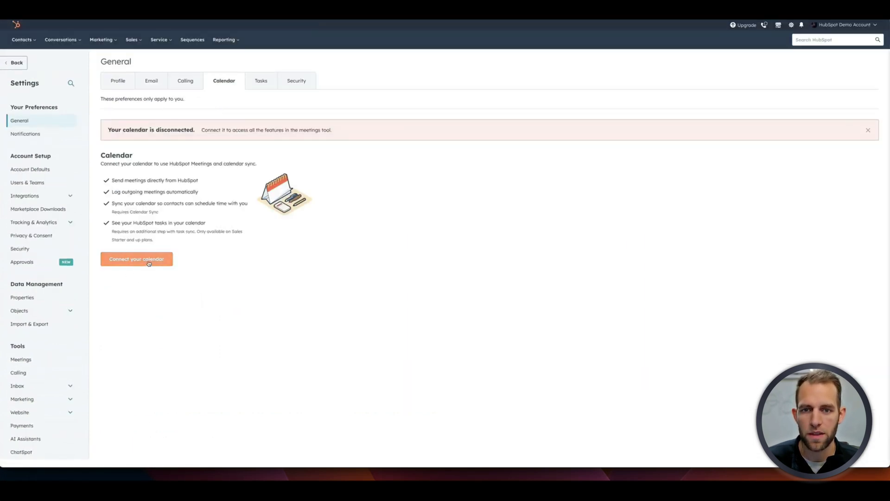
click(149, 264)
click(378, 106)
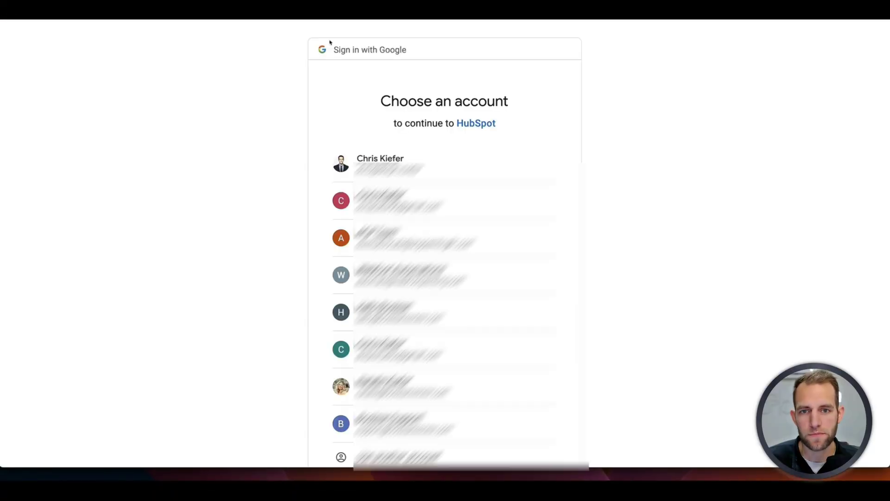
click(390, 165)
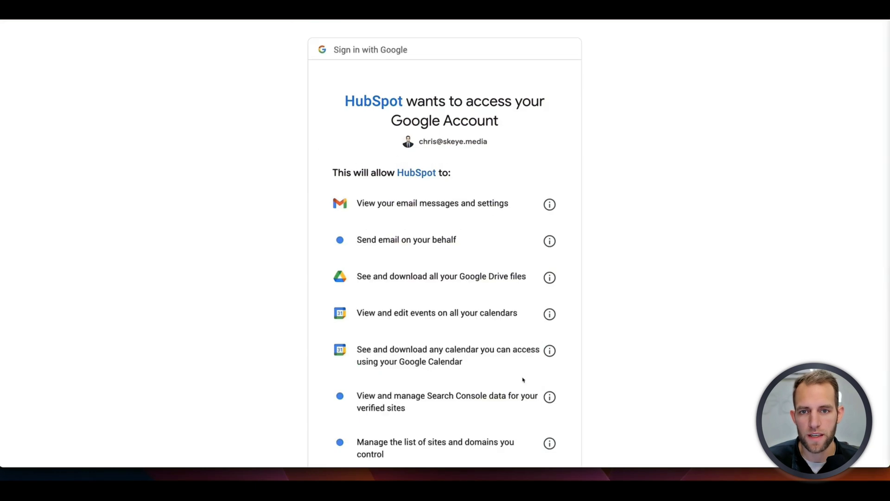
scroll(523, 380, down, 5)
click(501, 378)
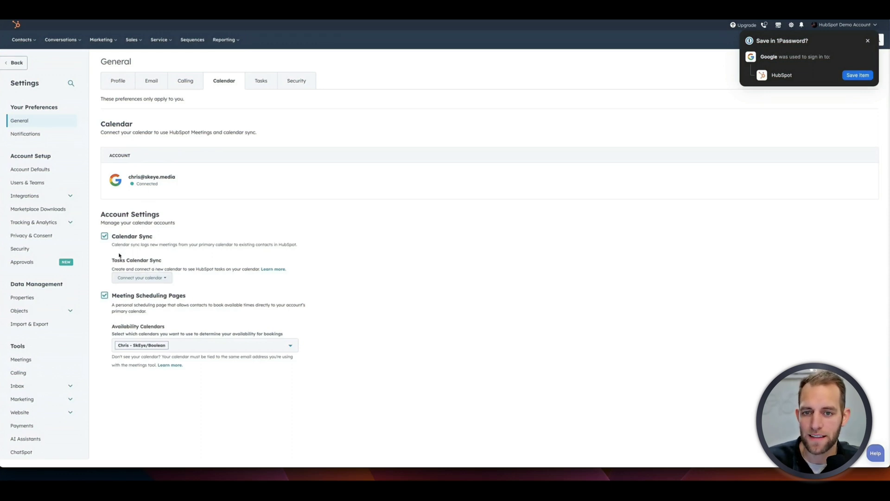
Step: Review the Calendar Sync, Tasks Calendar Sync and Meeting Scheduling Pages settings for the connected account
drag(112, 260, 160, 260)
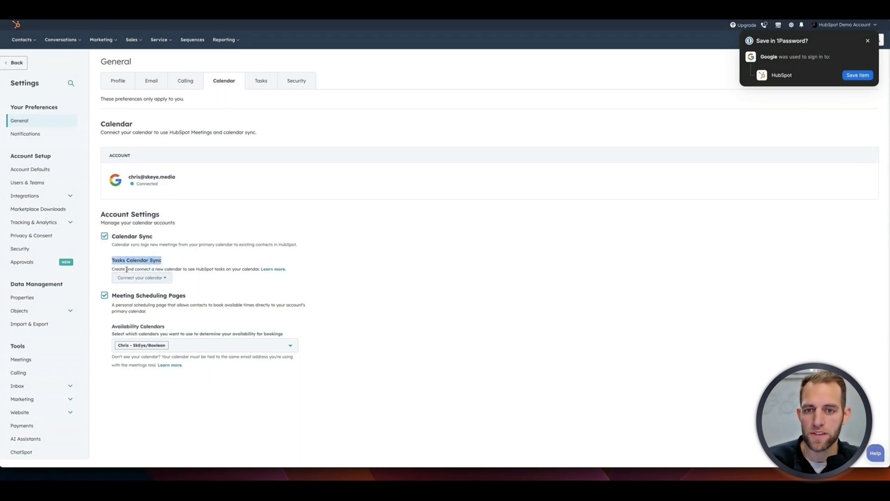
click(194, 287)
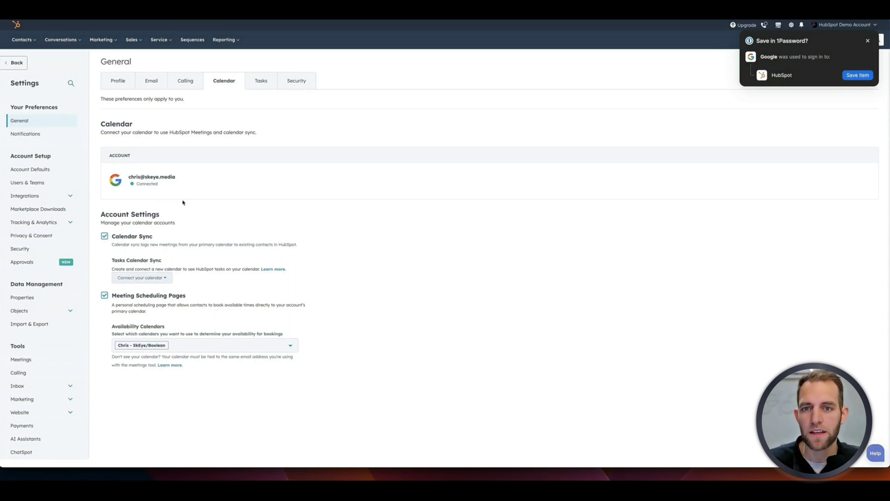
mouse_move(192, 192)
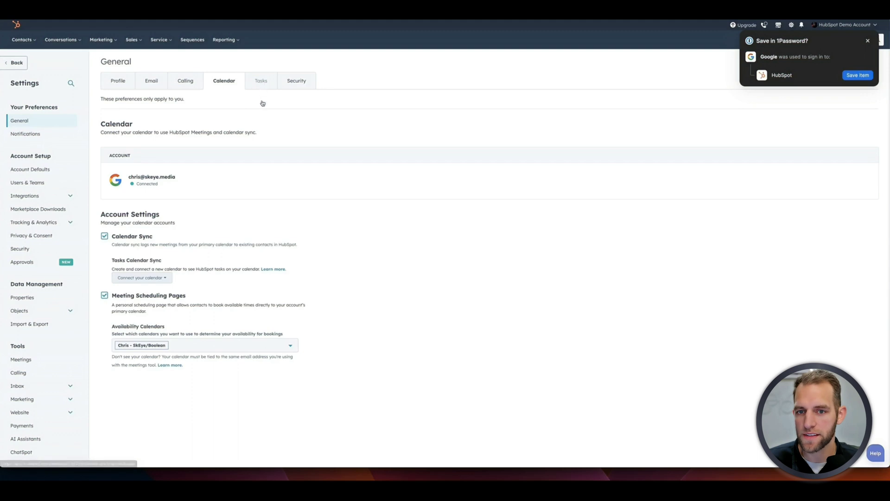
Step: Set the task default due date to In 2 business days and save it
click(247, 86)
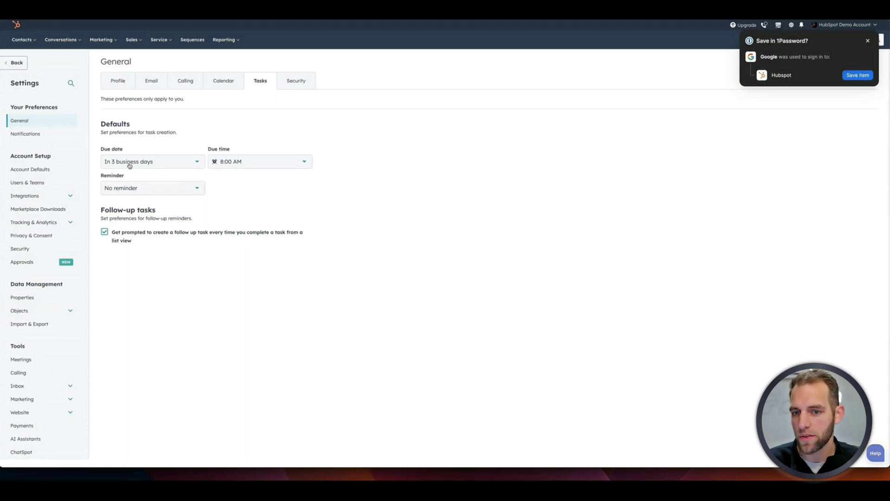
click(129, 164)
click(136, 182)
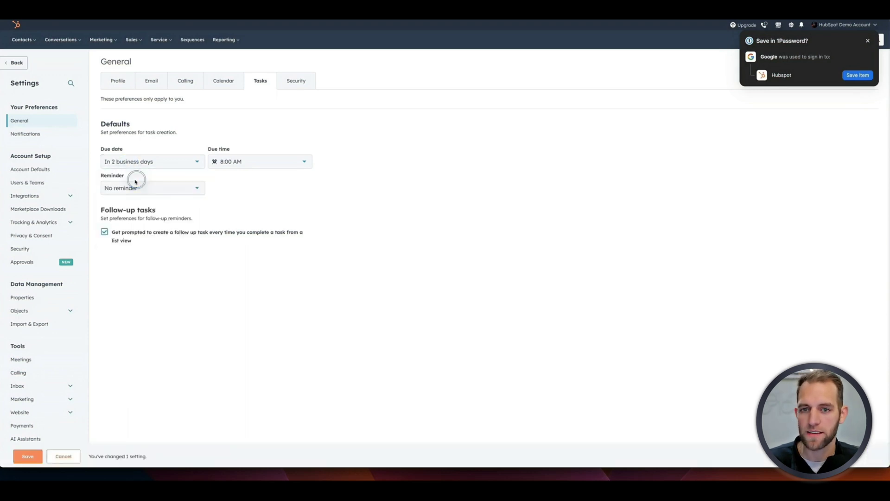
click(41, 456)
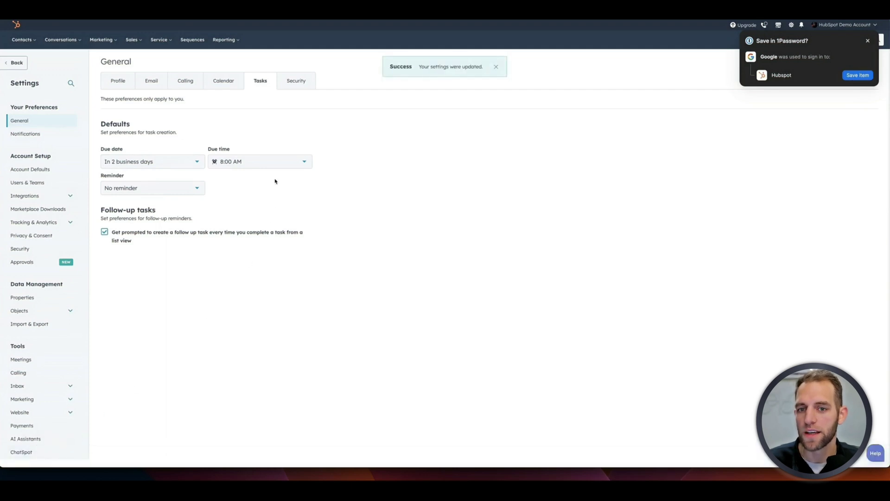
Step: Change the default task due time to 10:00 AM
click(247, 160)
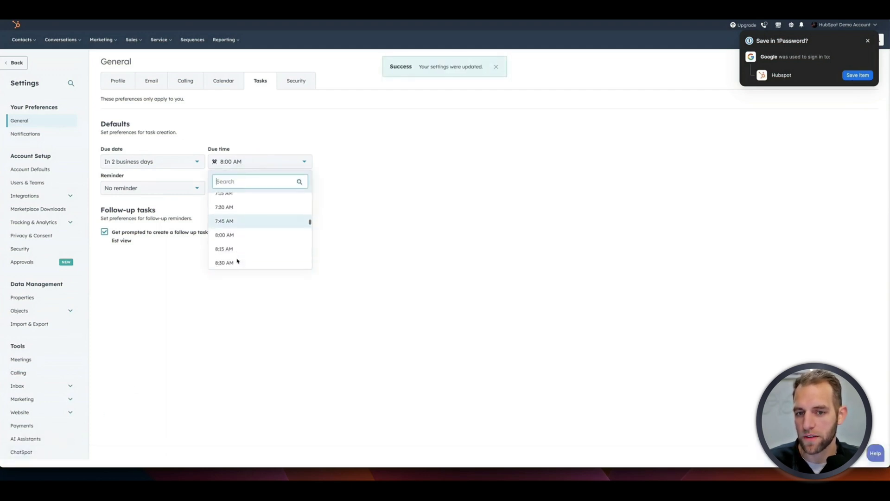
scroll(238, 250, down, 1)
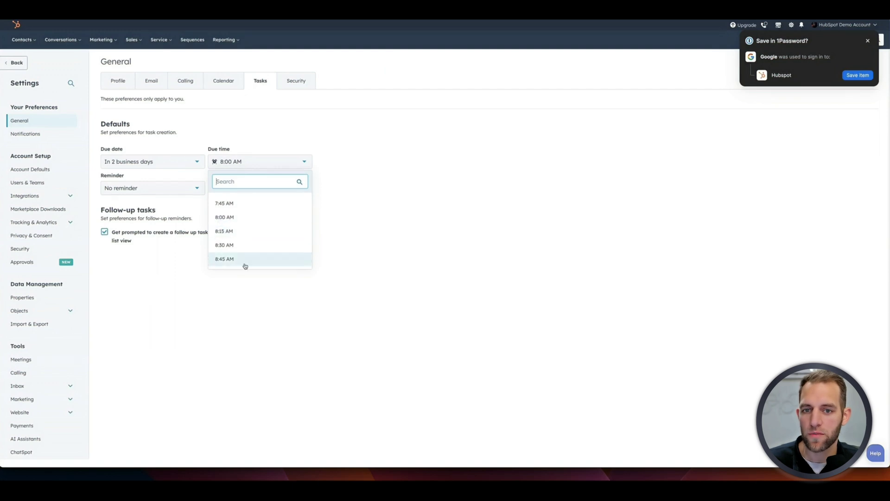
scroll(245, 265, down, 5)
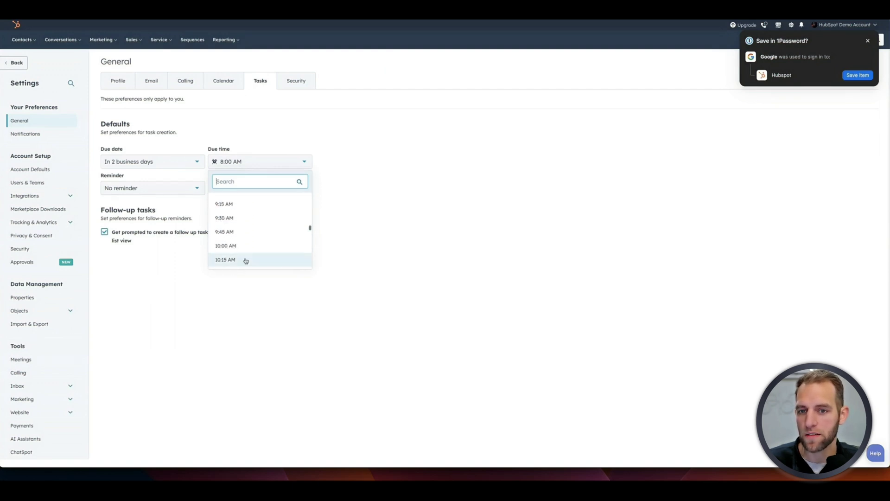
click(242, 246)
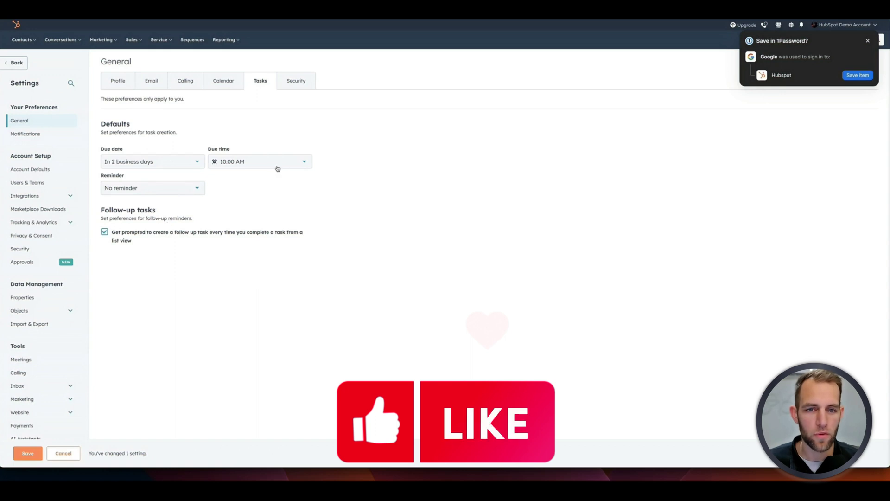
click(868, 40)
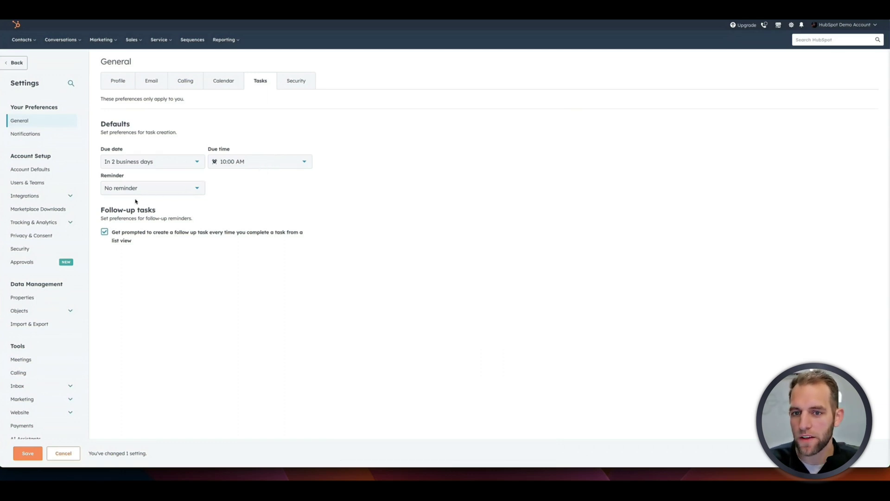
Step: Keep the task reminder at No reminder and save the 10:00 AM due time
click(122, 192)
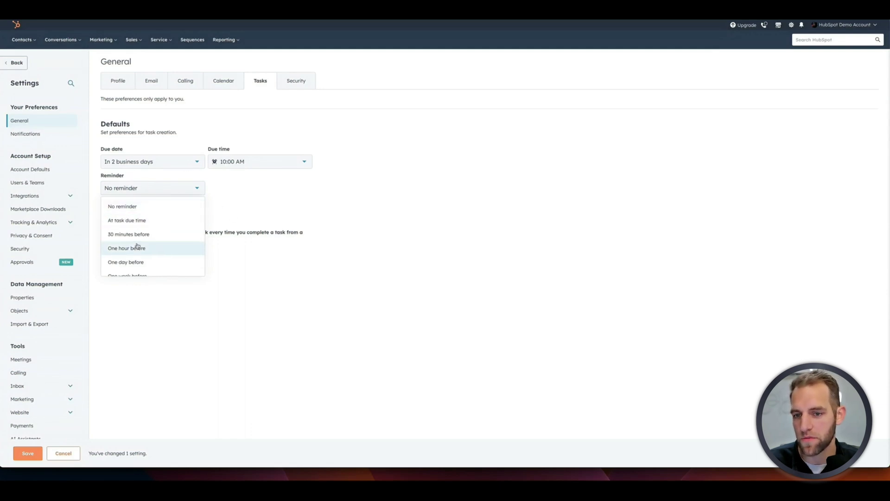
click(138, 187)
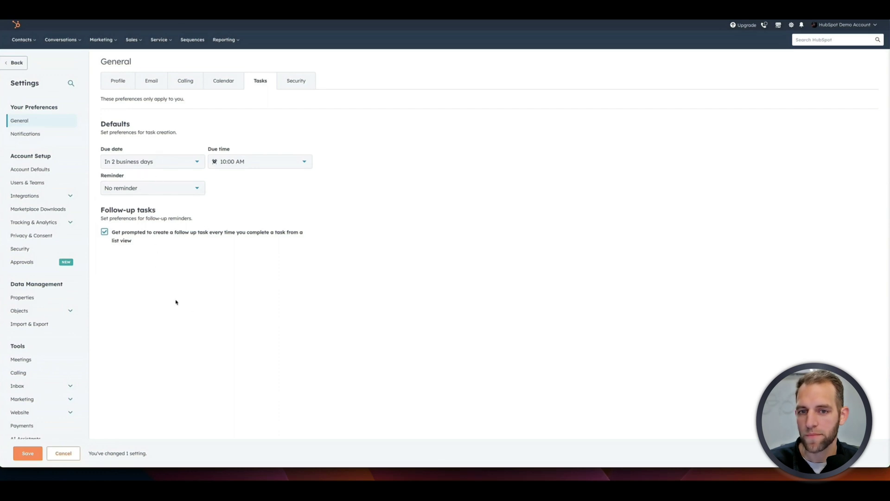
click(28, 453)
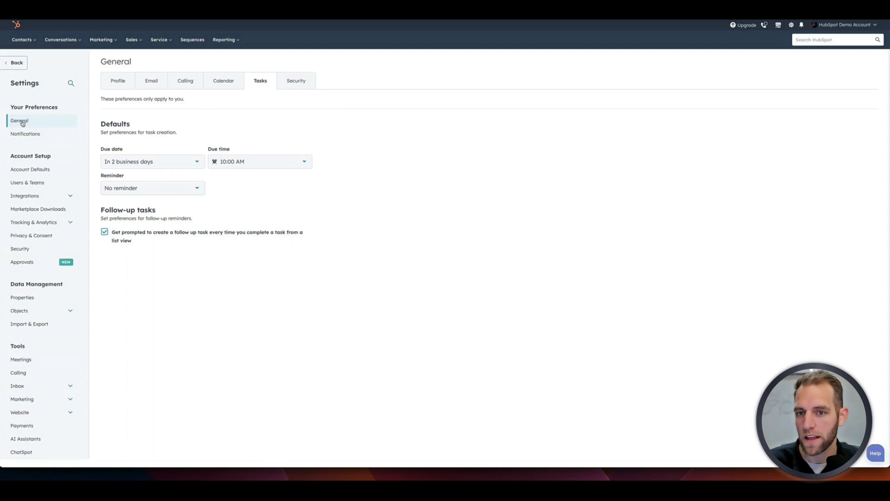
Step: Review the Security tab's login email, password, two-factor and session settings
click(293, 82)
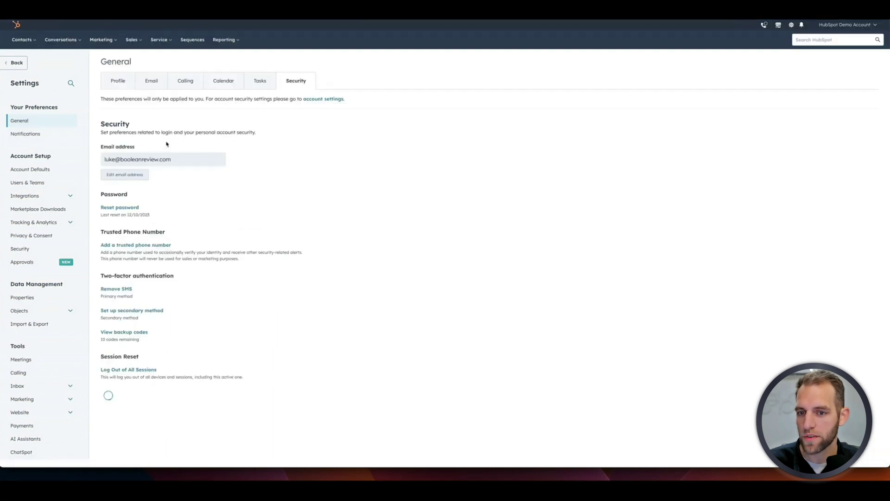
scroll(162, 198, down, 1)
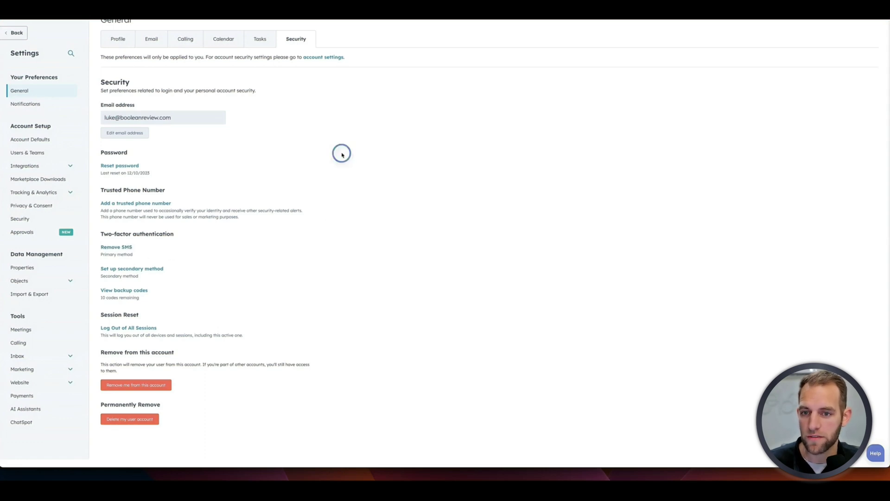
scroll(332, 179, up, 2)
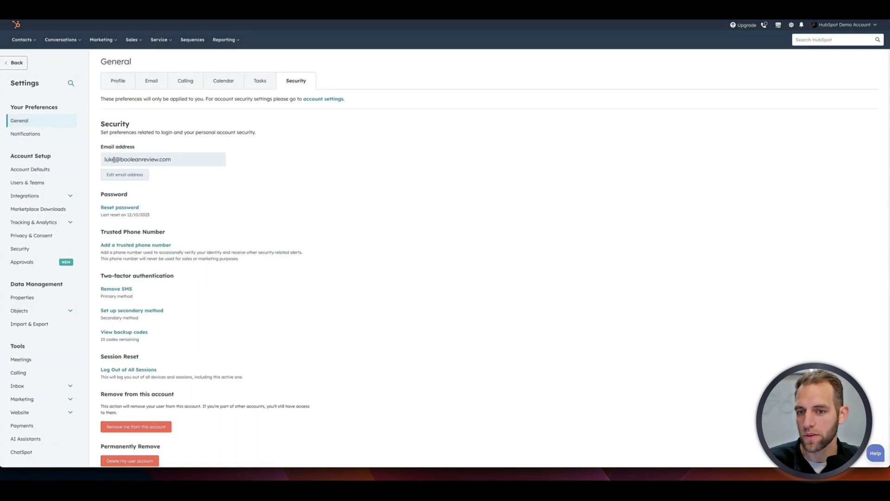
double_click(114, 159)
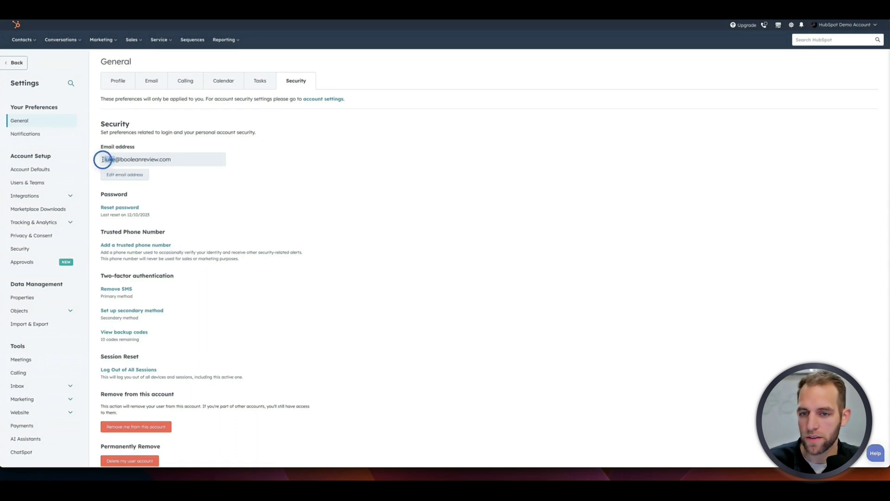